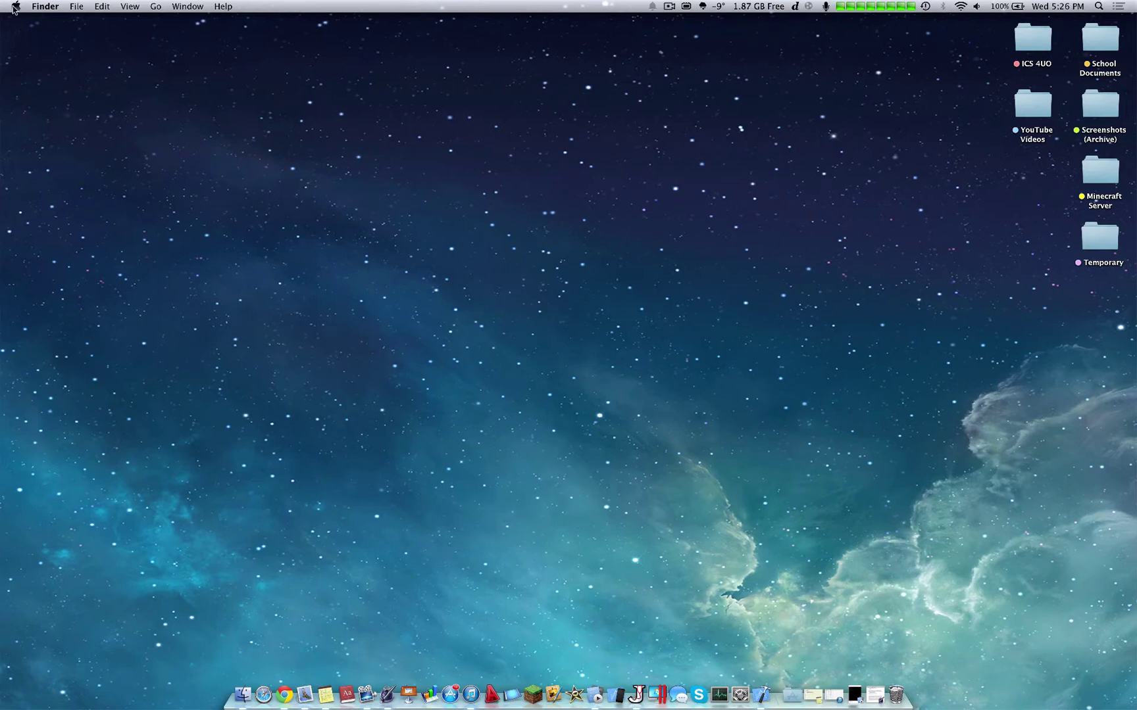
Show the storage breakdown for Macintosh HD, BOOTCAMP and the HORATIU disk from About This Mac
left_click(14, 6)
left_click(17, 23)
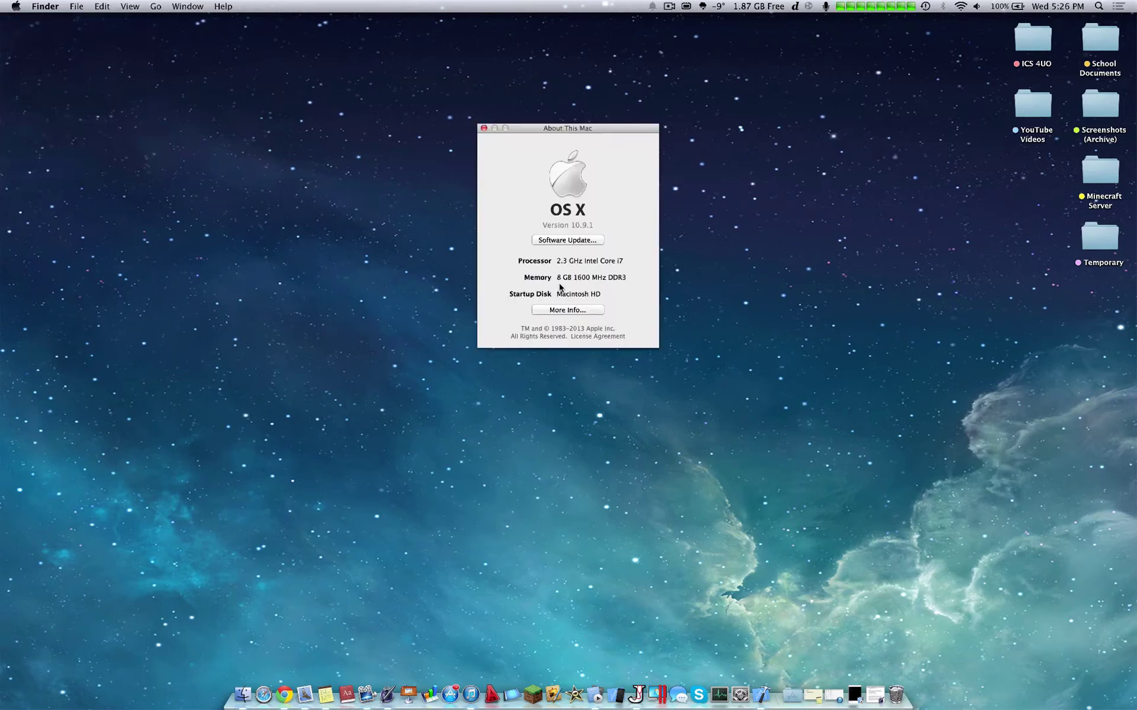
left_click(566, 310)
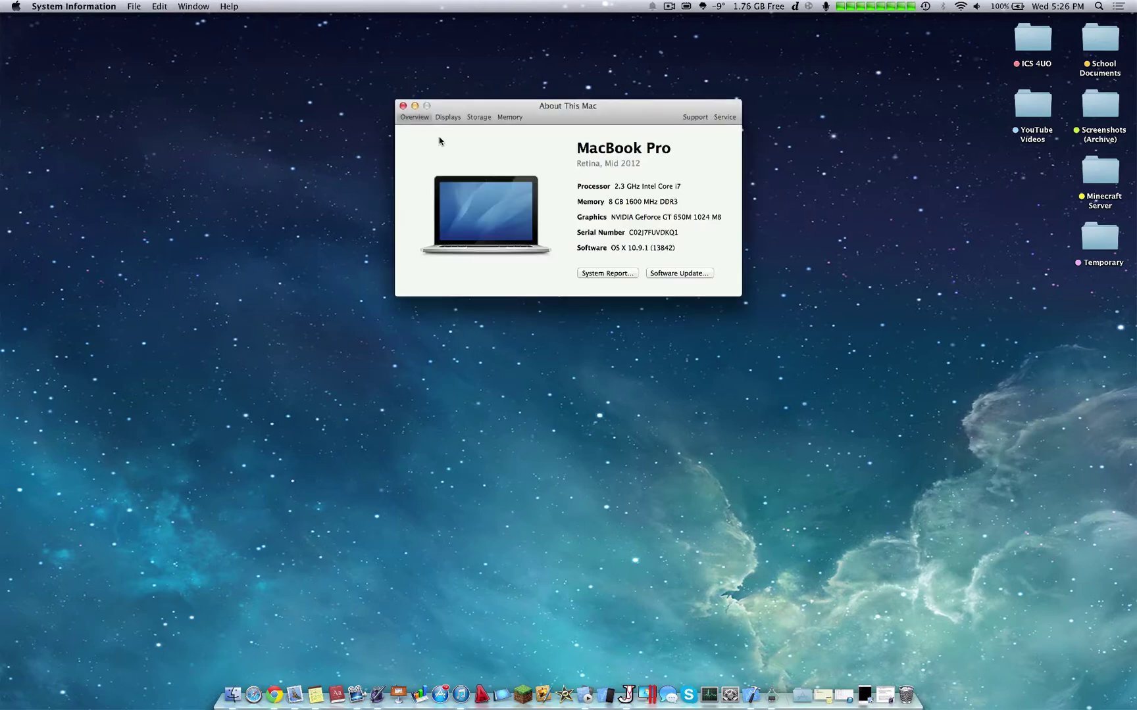
left_click(472, 119)
Move the About This Mac window down-left and launch Parallels Desktop
left_click_drag(523, 107, 347, 194)
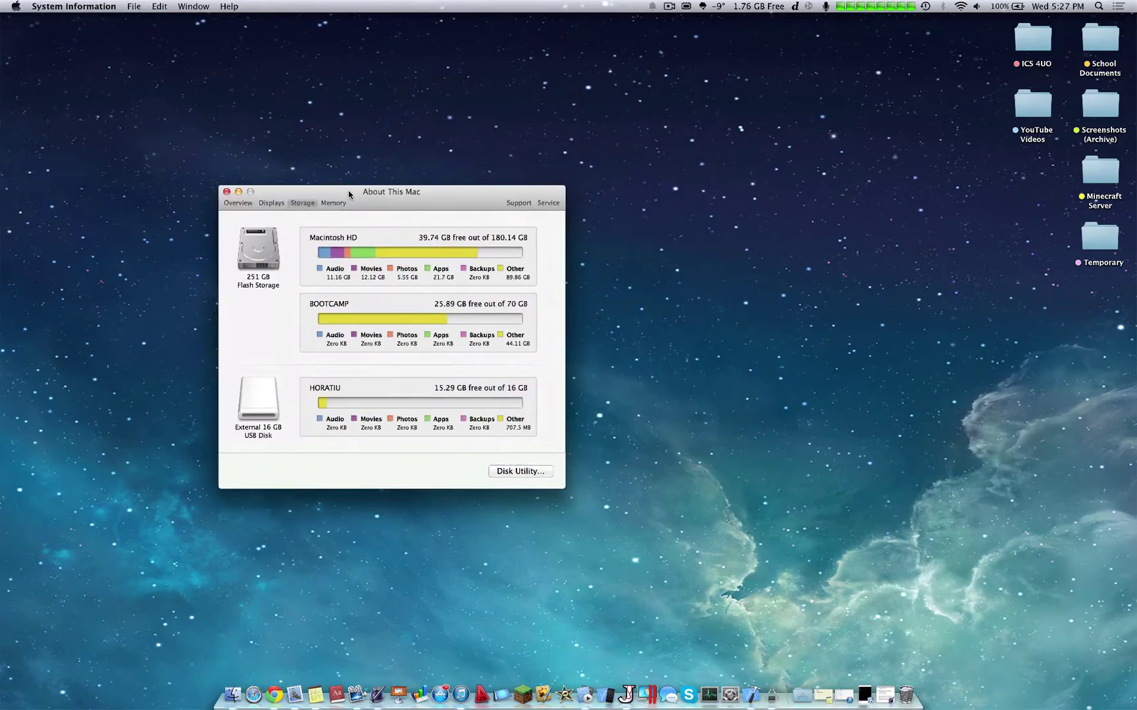
left_click(497, 320)
left_click(649, 701)
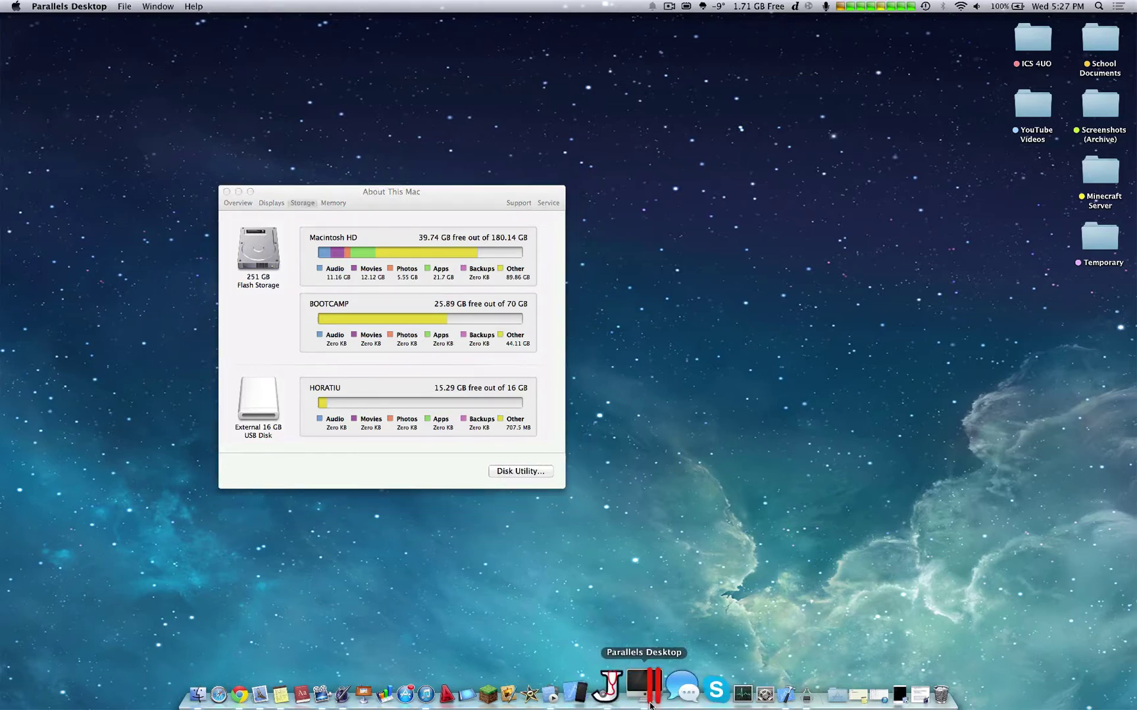
Send the Windows XP VM window to Desktop 2 and back, then shorten it and place it lower right
key("ctrl+Up")
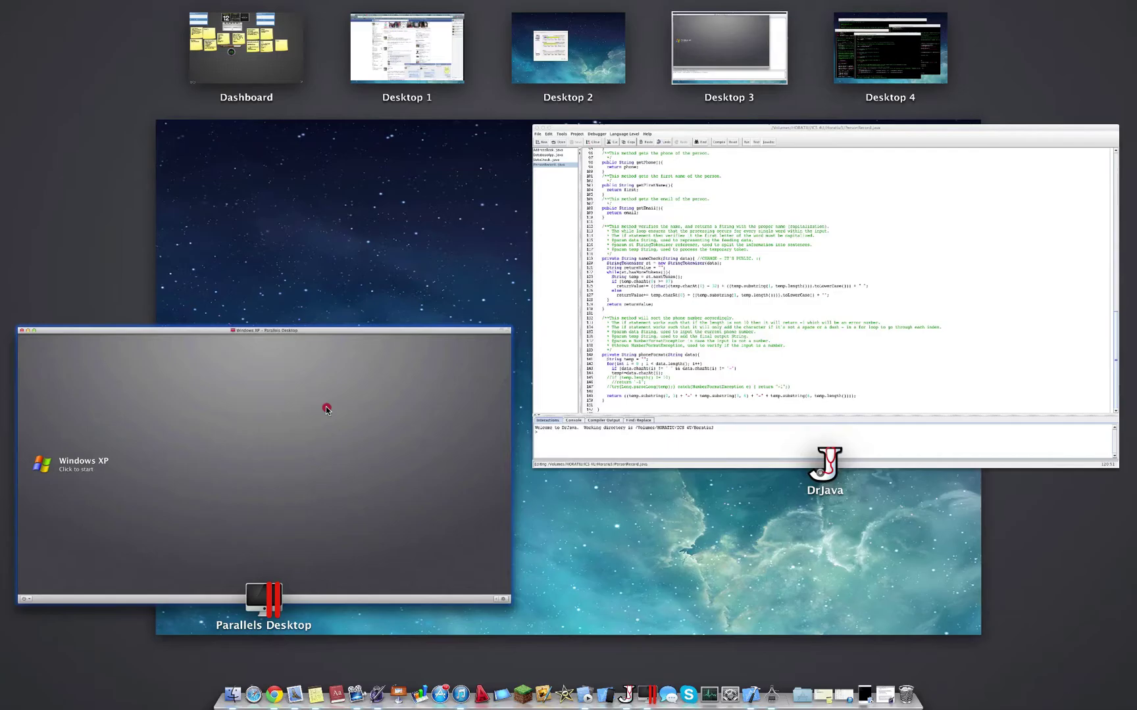
left_click_drag(325, 406, 590, 65)
left_click(569, 53)
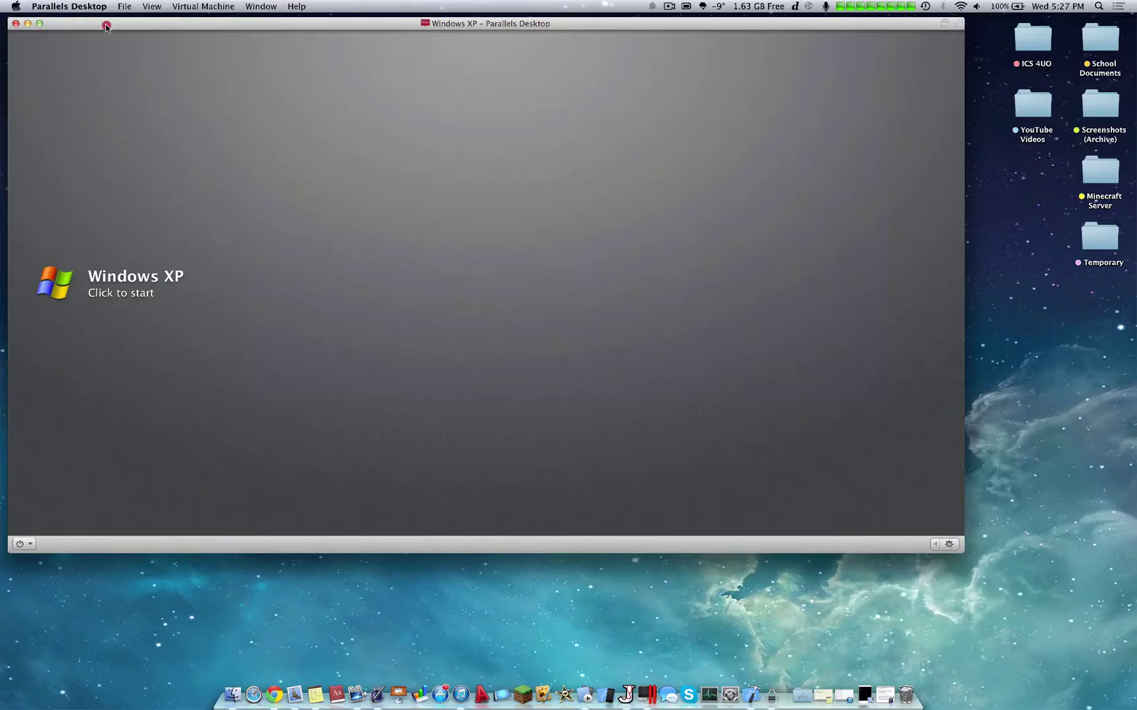
left_click_drag(106, 27, 667, 173)
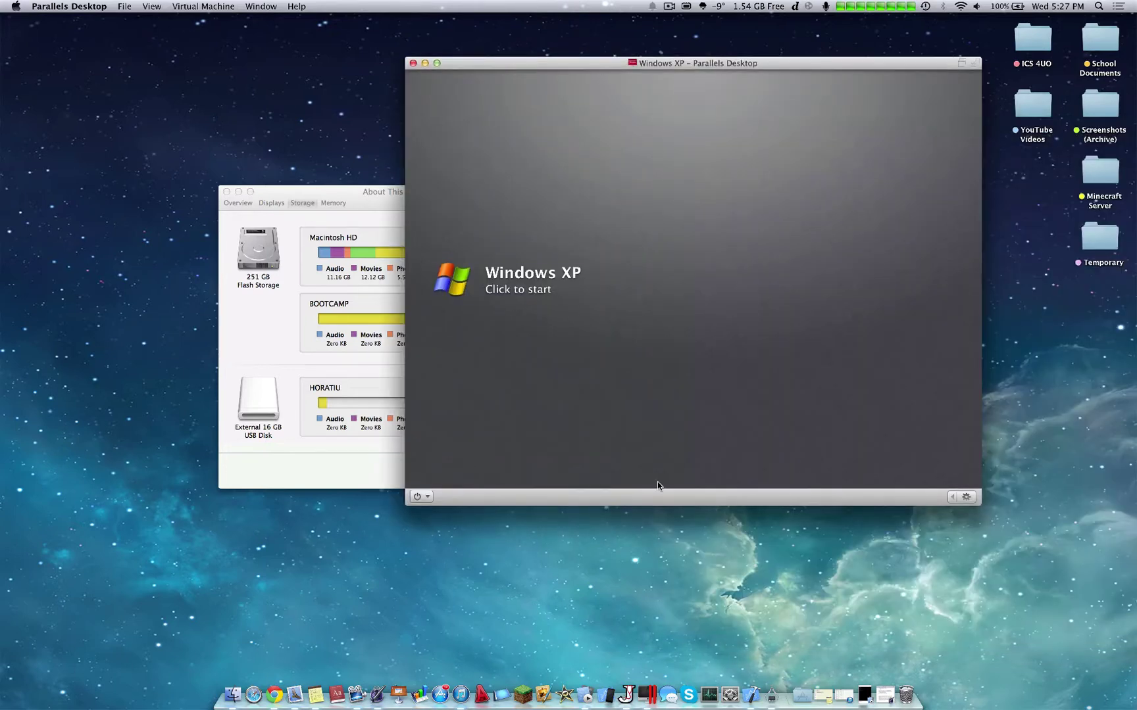
left_click_drag(669, 504, 709, 357)
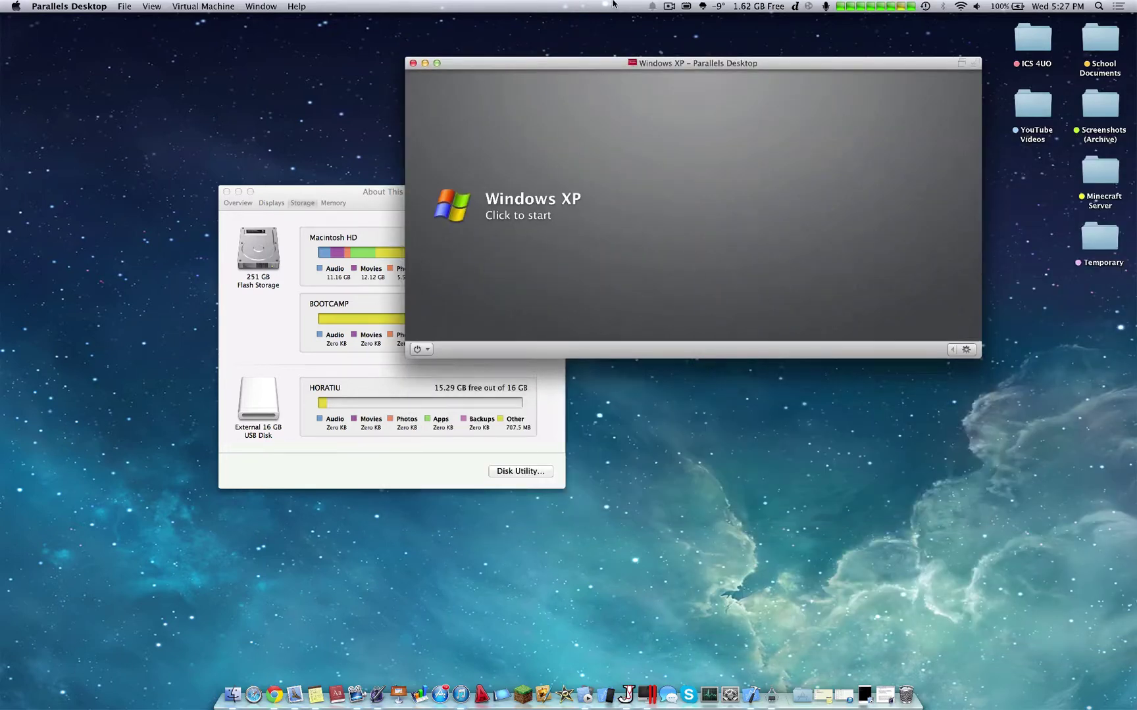
left_click_drag(583, 69, 638, 243)
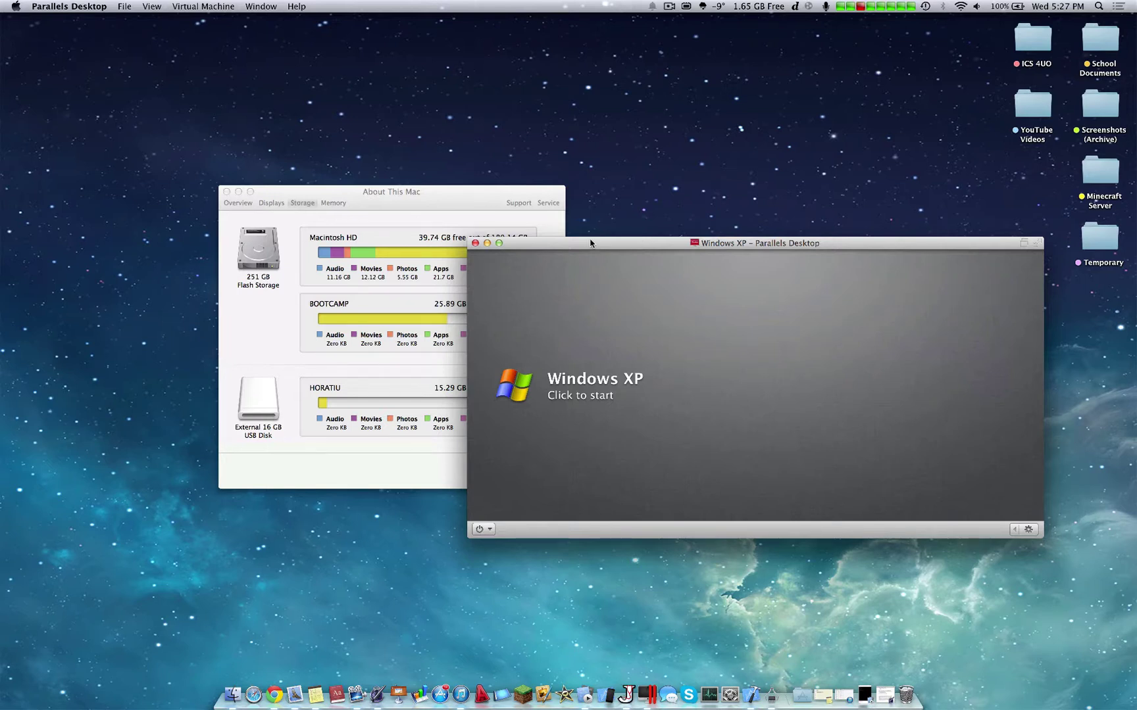
Open the VMs folder on the HORATIU drive in a new Finder window, widened and moved up-right
left_click(232, 702)
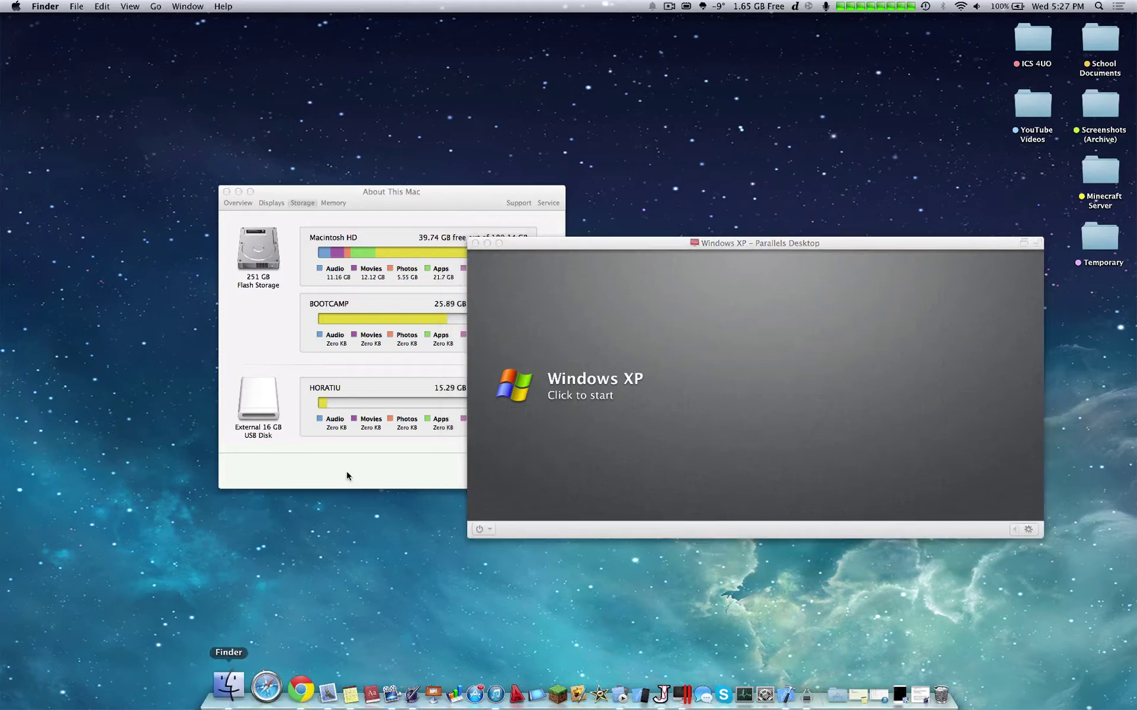
left_click(226, 705)
left_click(287, 434)
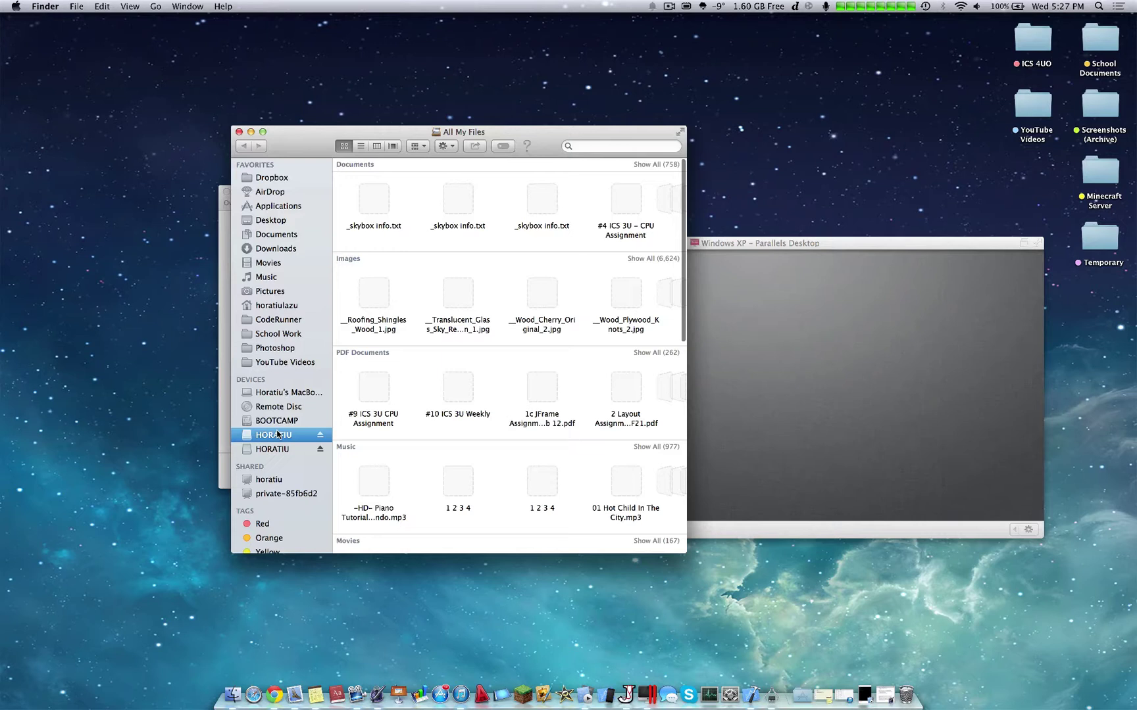
scroll(518, 343, "right", 2)
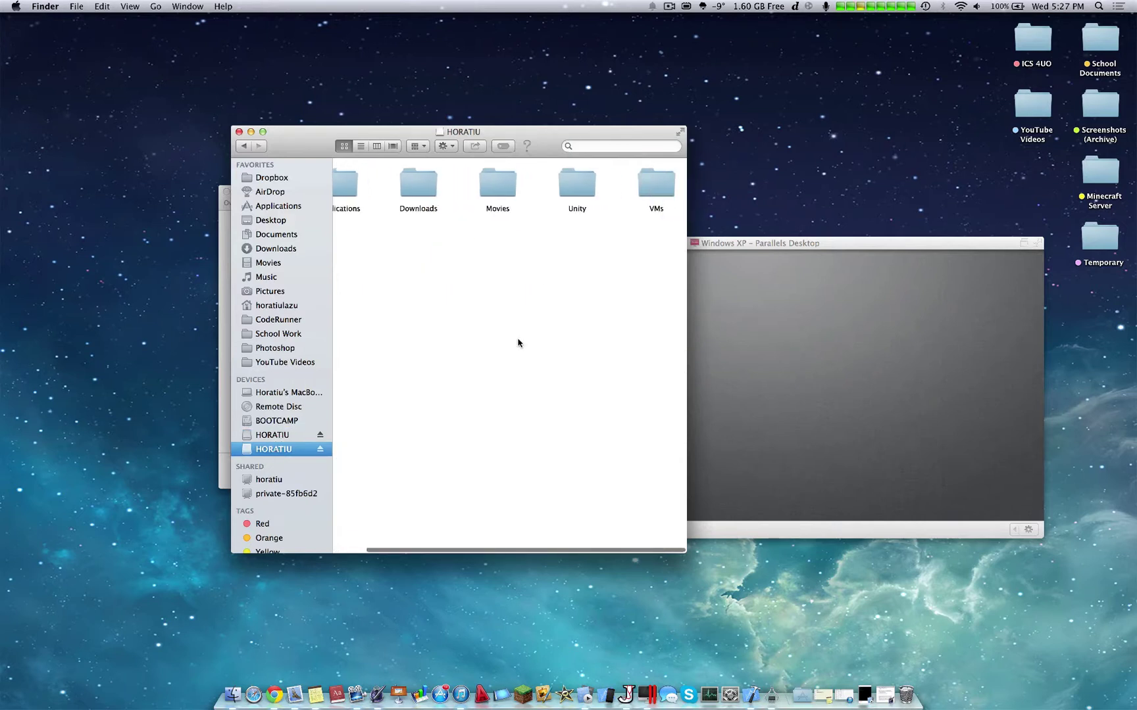
double_click(672, 185)
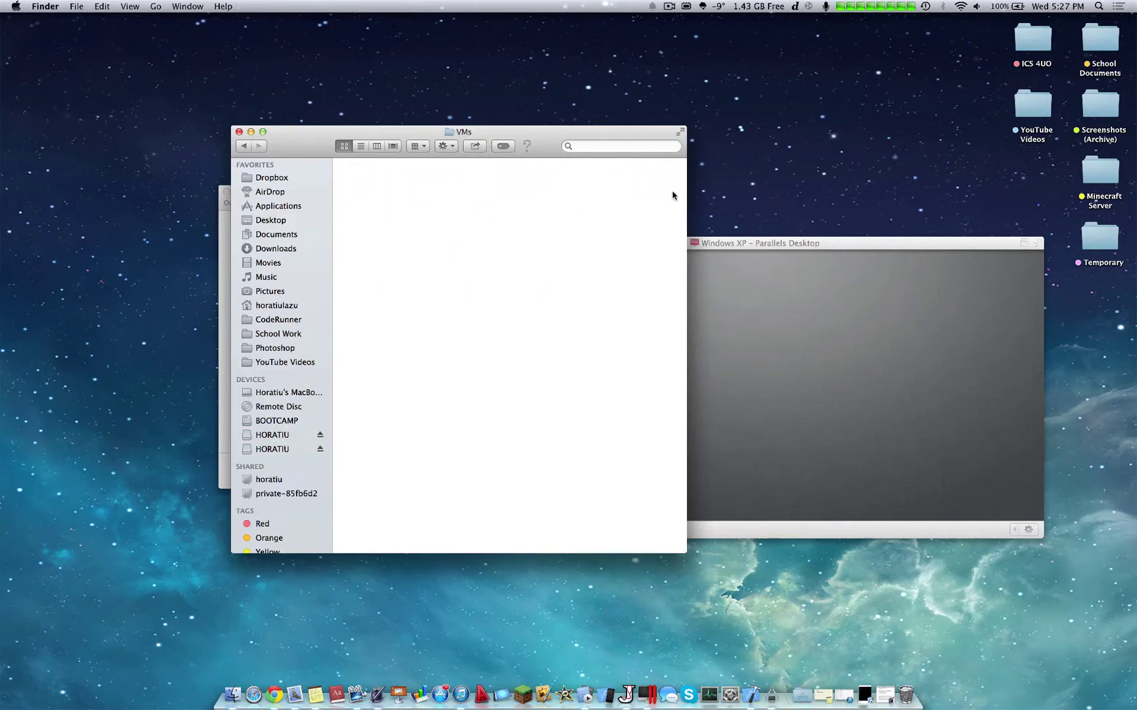
left_click_drag(686, 288, 886, 289)
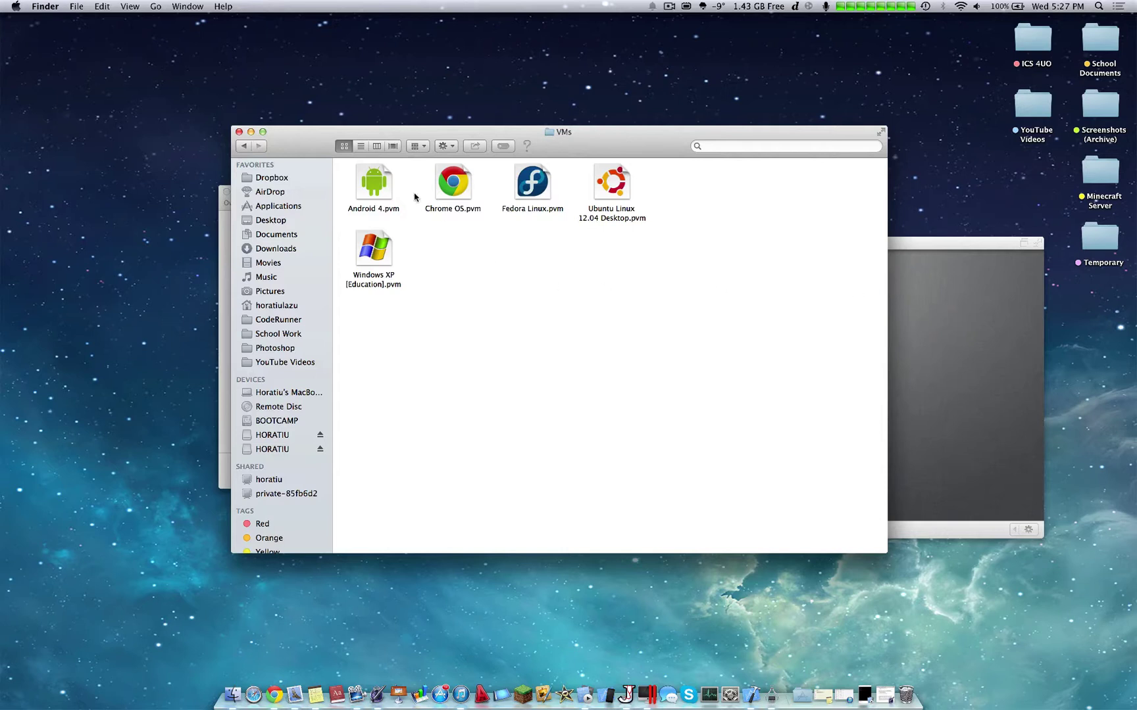
left_click_drag(366, 134, 481, 78)
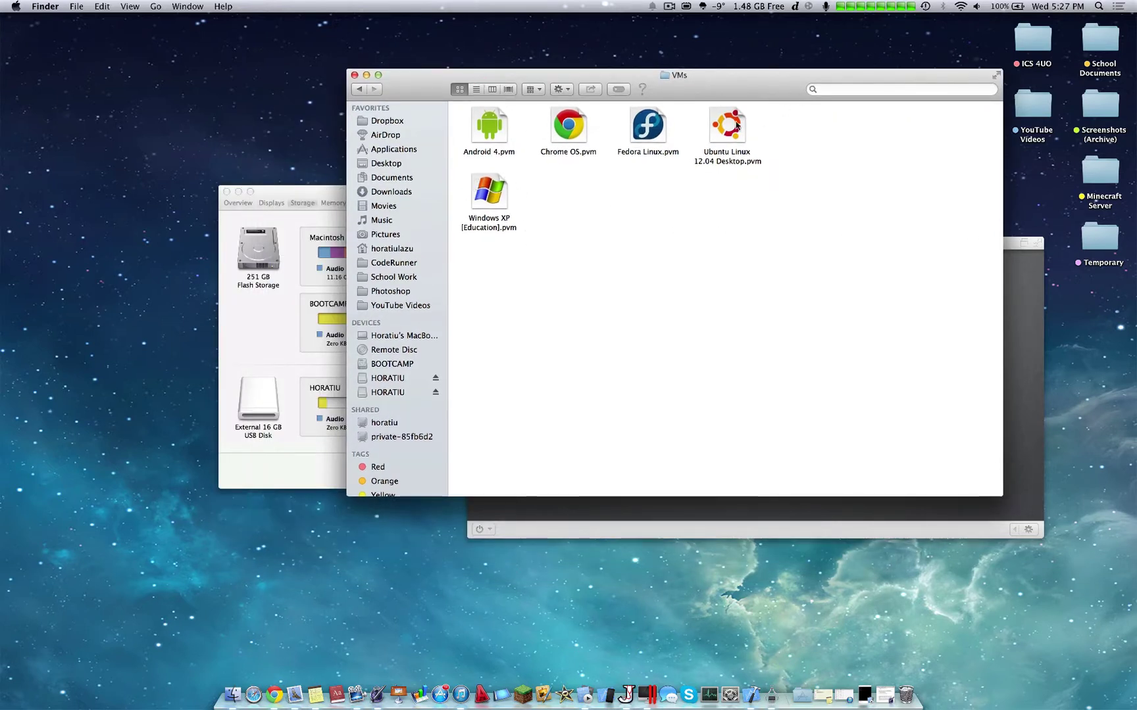
Try opening the Ubuntu Linux 12.04 Desktop VM and dismiss the not-enough-disk-space errors
double_click(716, 122)
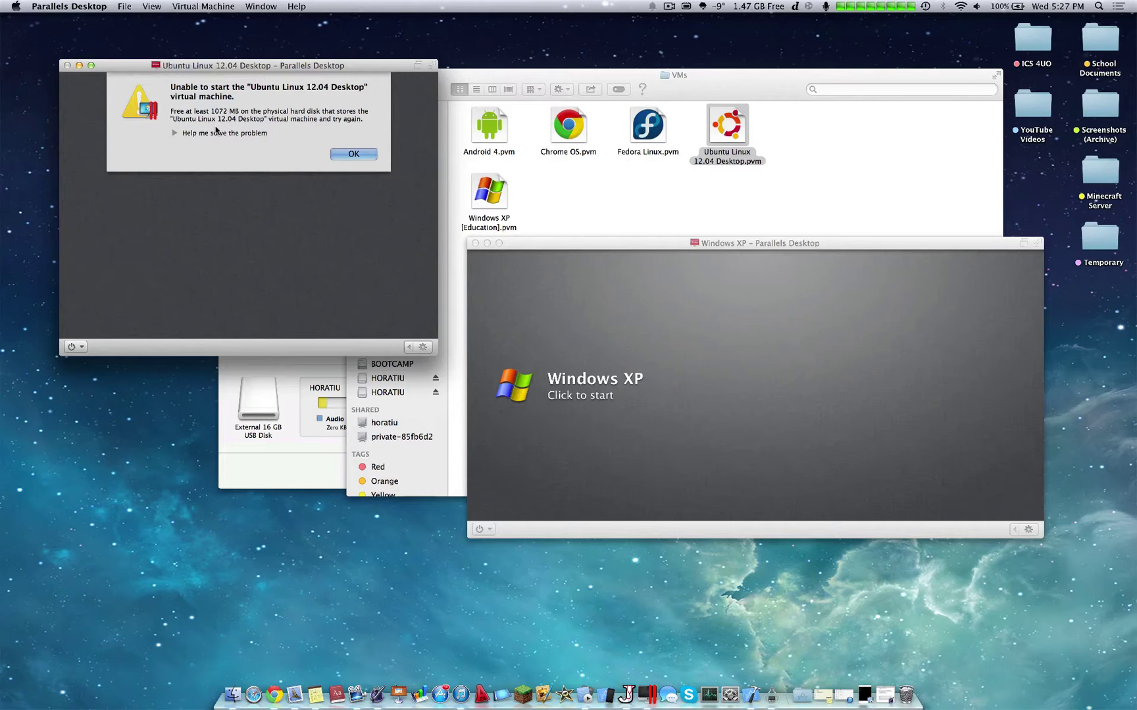
left_click(349, 156)
left_click(360, 161)
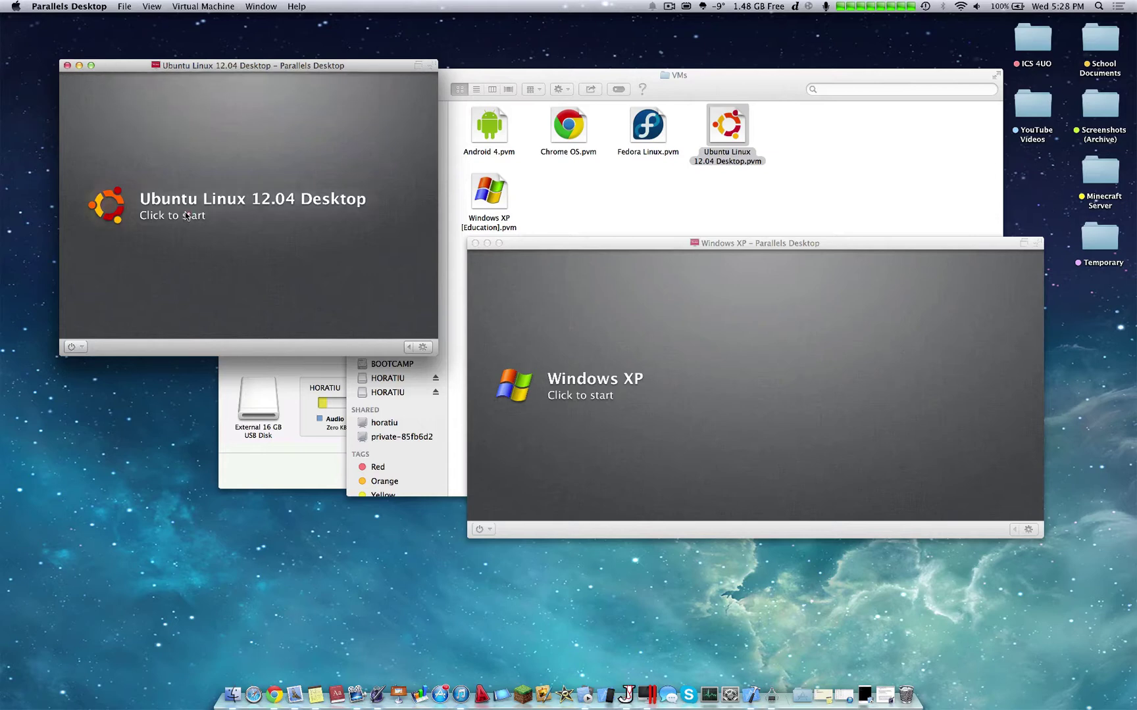
left_click(369, 161)
Check the HORATIU drive's info, return to its top level and move Finder lower right
left_click(633, 175)
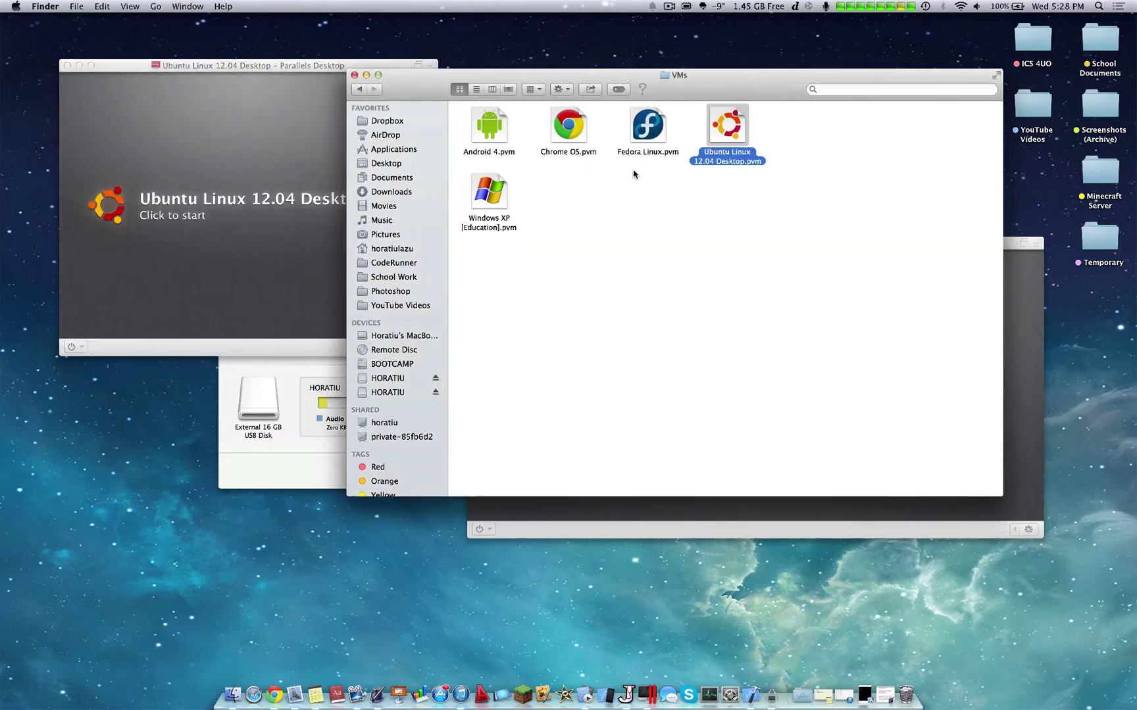
right_click(396, 390)
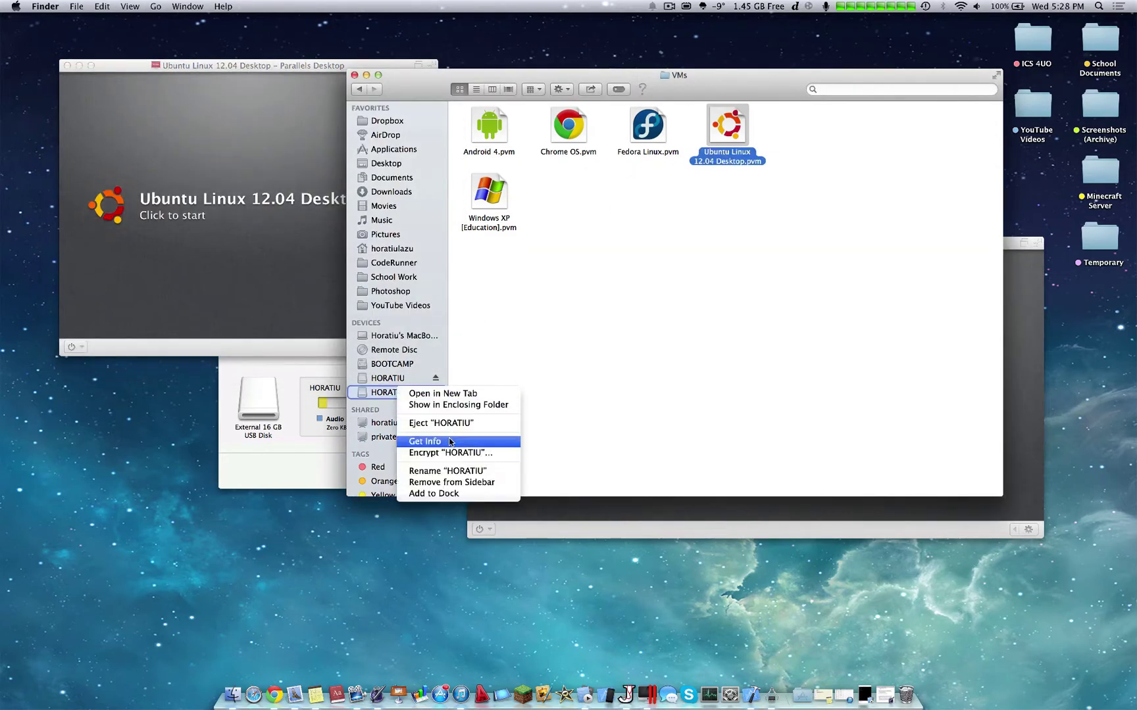
left_click(423, 439)
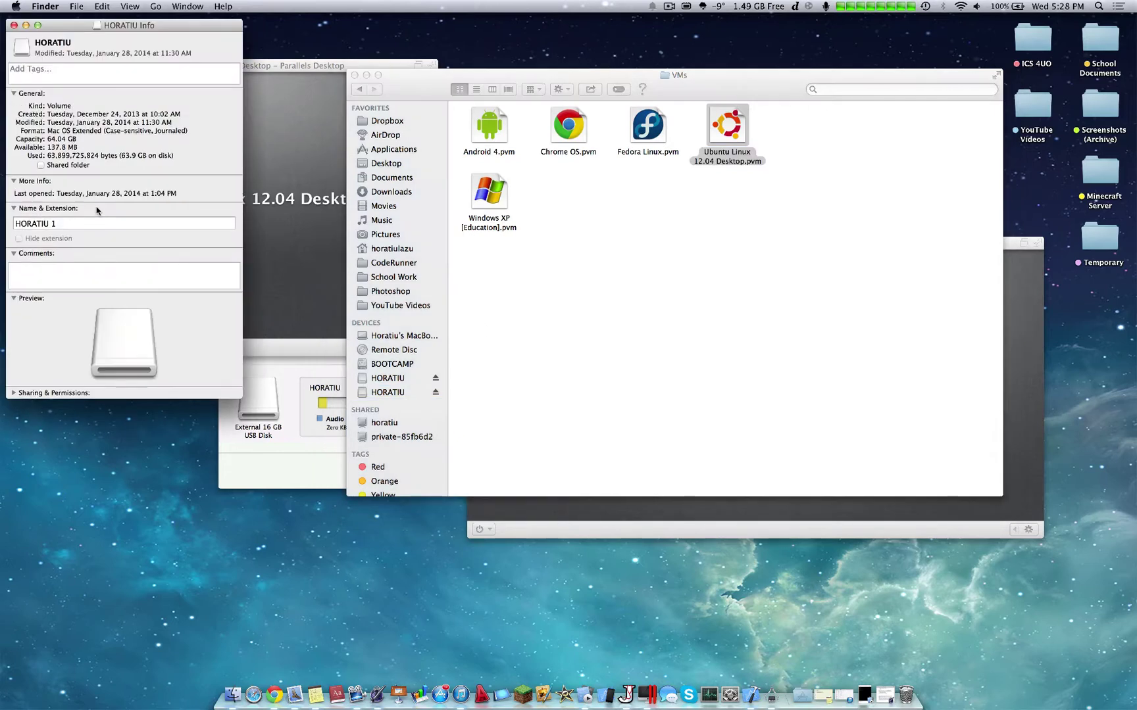
left_click(13, 26)
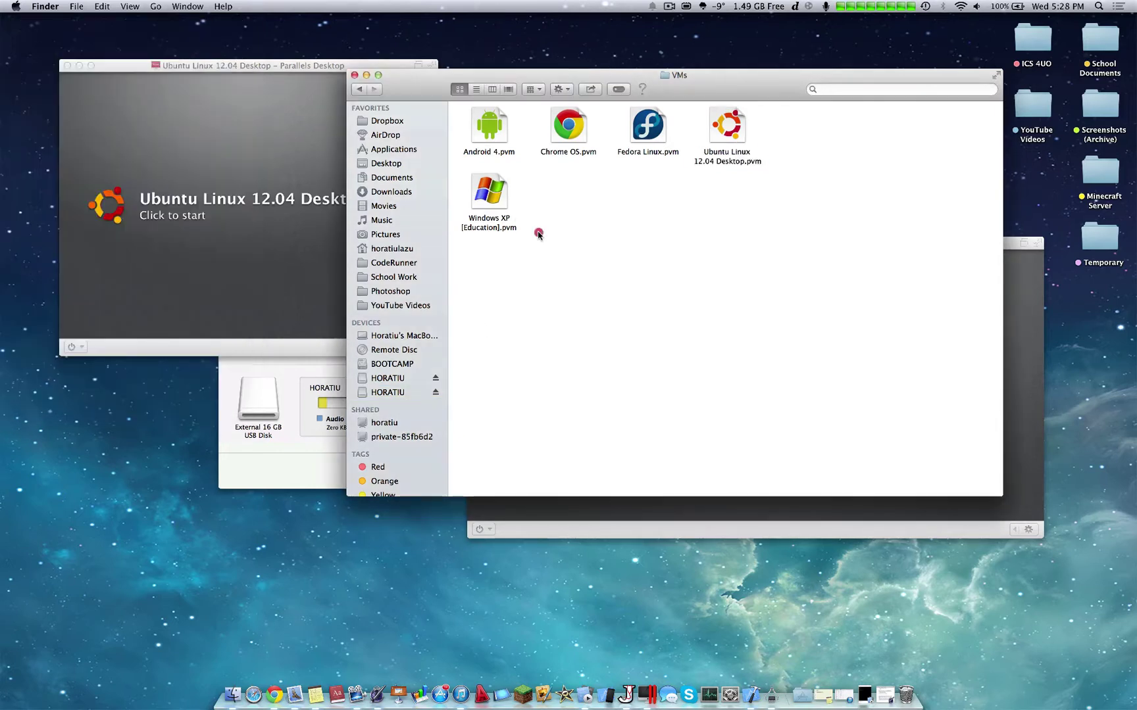
left_click(360, 89)
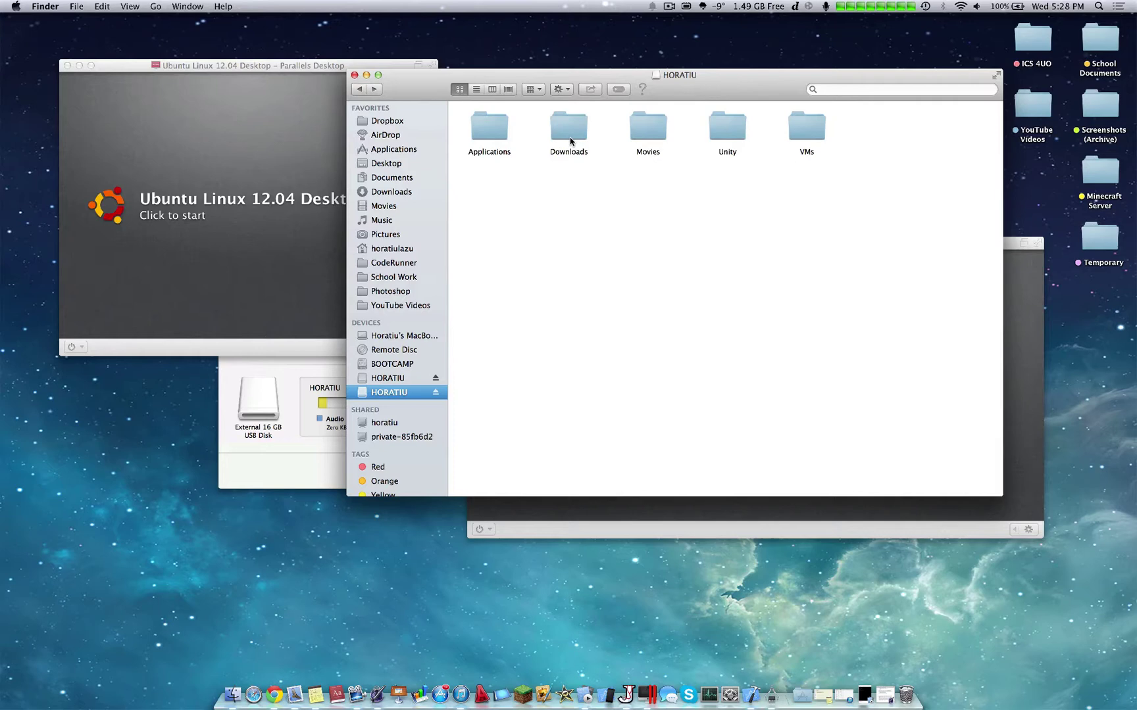
left_click_drag(506, 80, 766, 352)
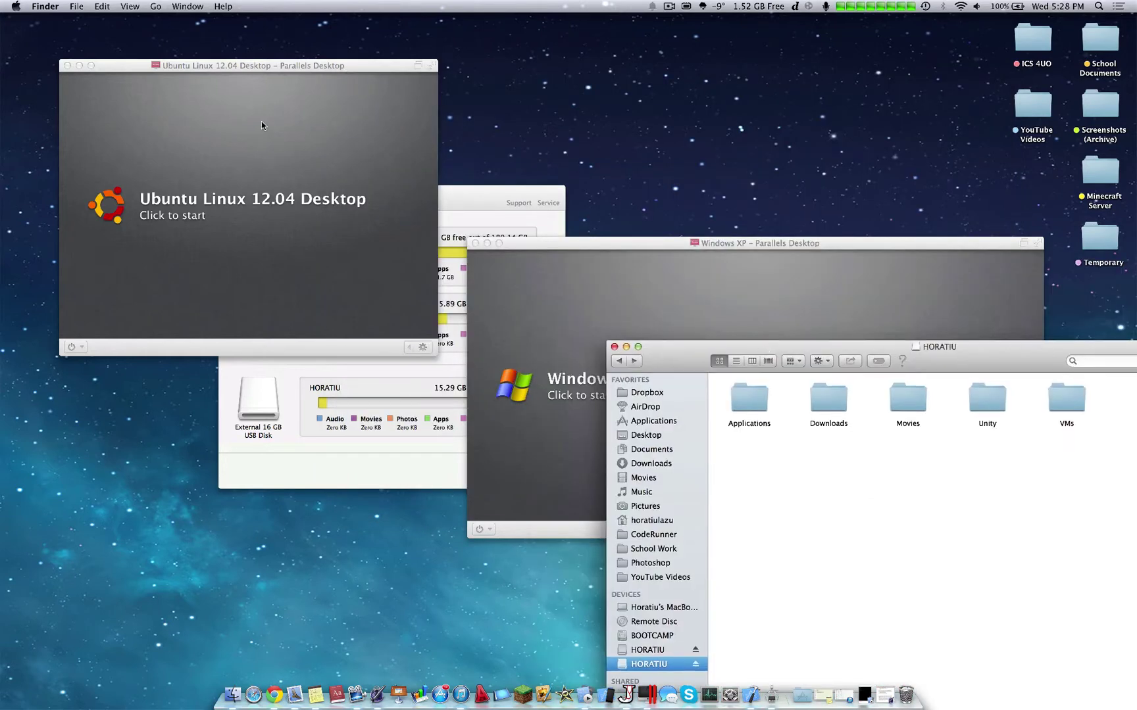
Move the Ubuntu window aside and arrange the Windows XP window beside About This Mac
left_click_drag(225, 71, 212, 247)
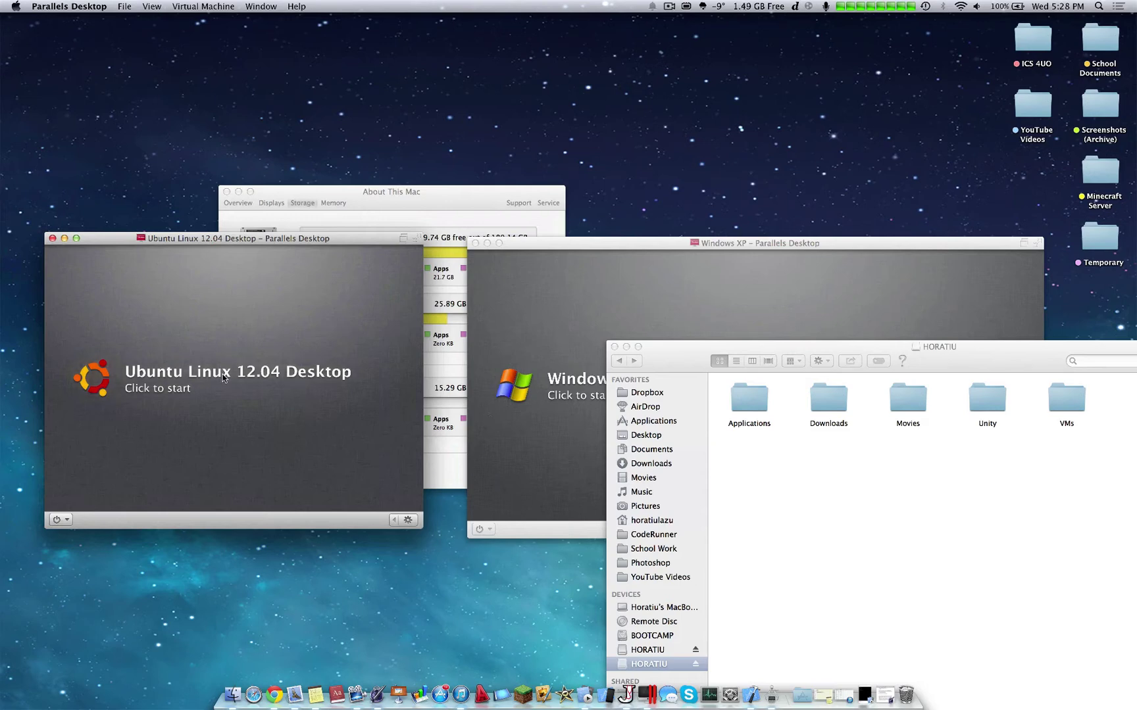
left_click(53, 238)
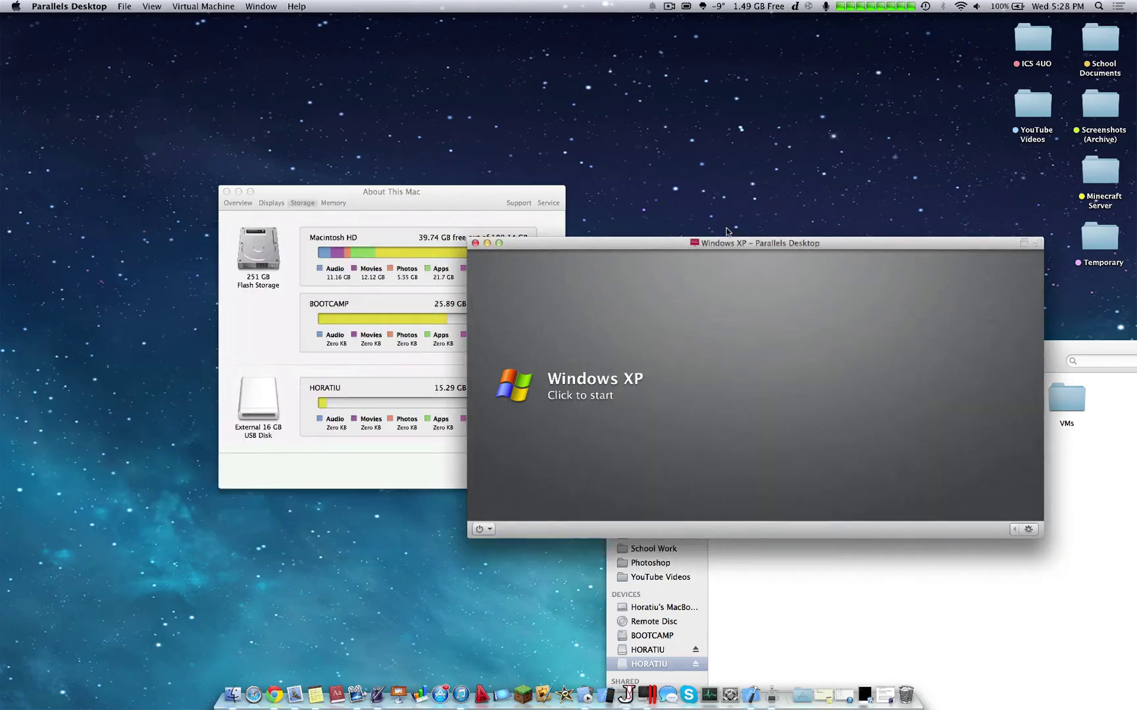
left_click_drag(727, 242, 802, 161)
left_click_drag(471, 193, 360, 193)
left_click_drag(711, 160, 602, 159)
left_click(887, 530)
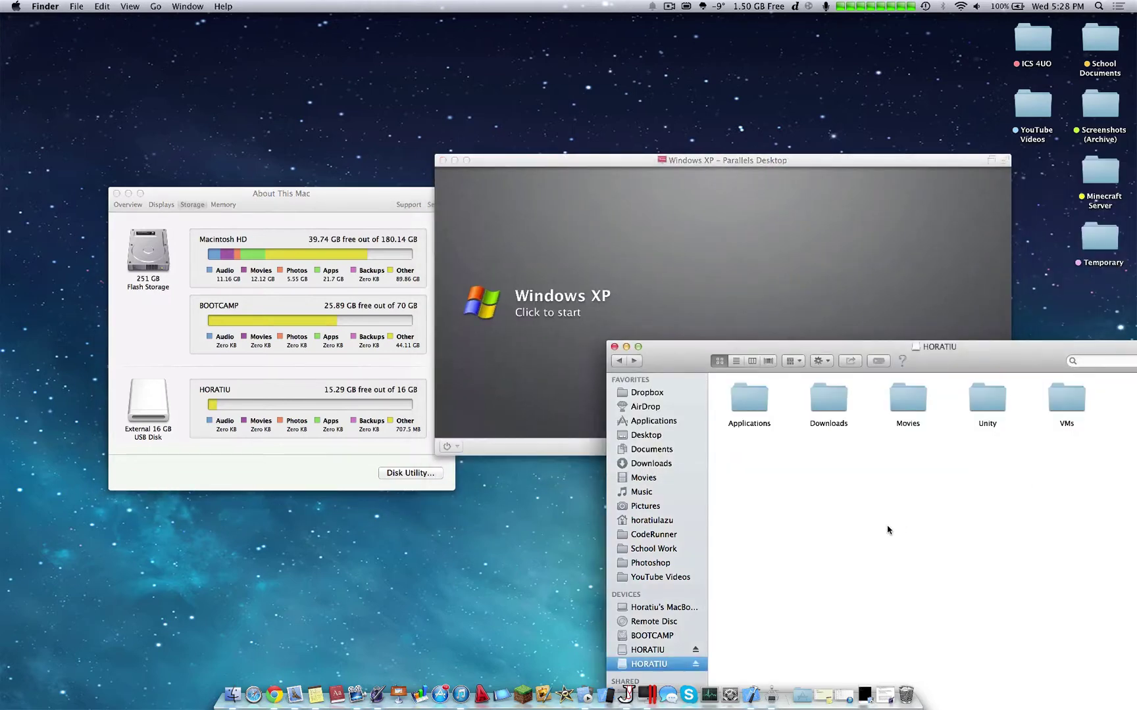
Minimize the Finder window and start up the Windows XP virtual machine
left_click(626, 346)
left_click(540, 309)
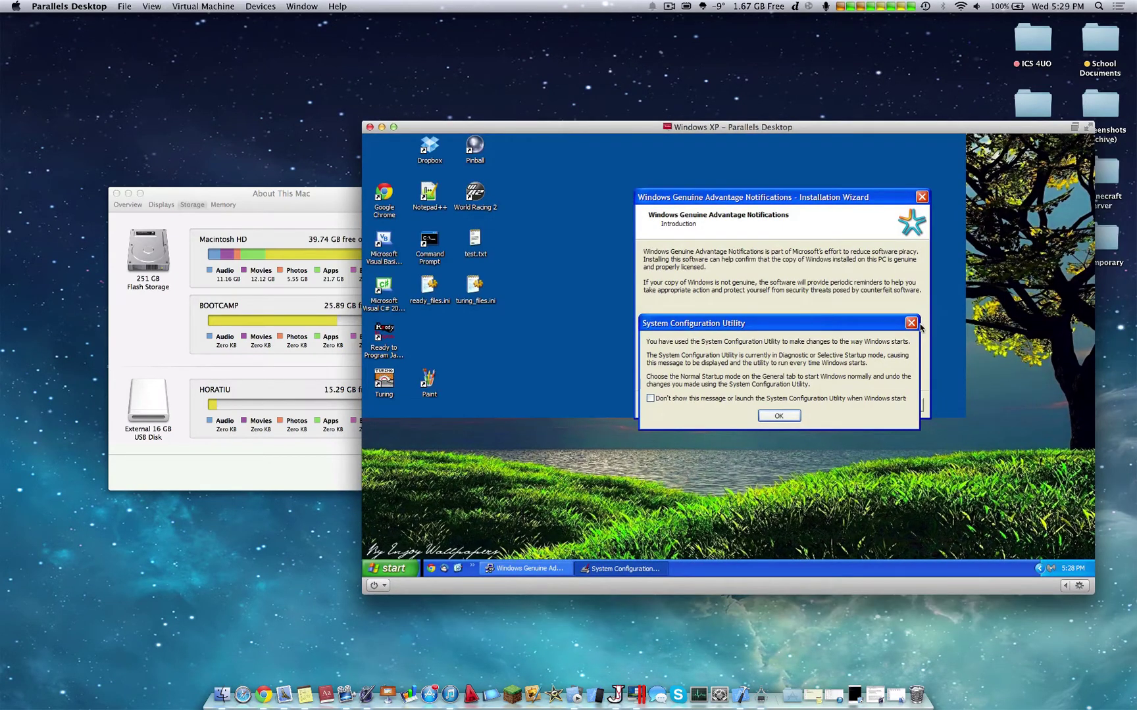
Close the WGA wizard, cancel System Configuration Utility and dismiss the security balloon
left_click(911, 323)
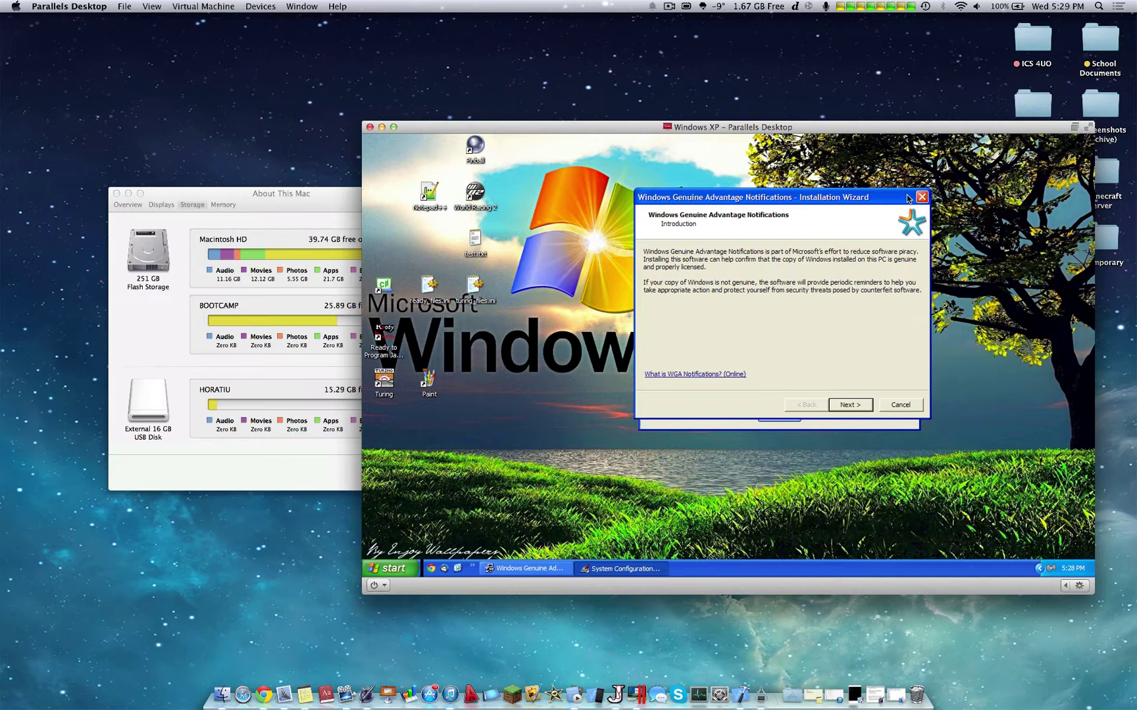
left_click(770, 448)
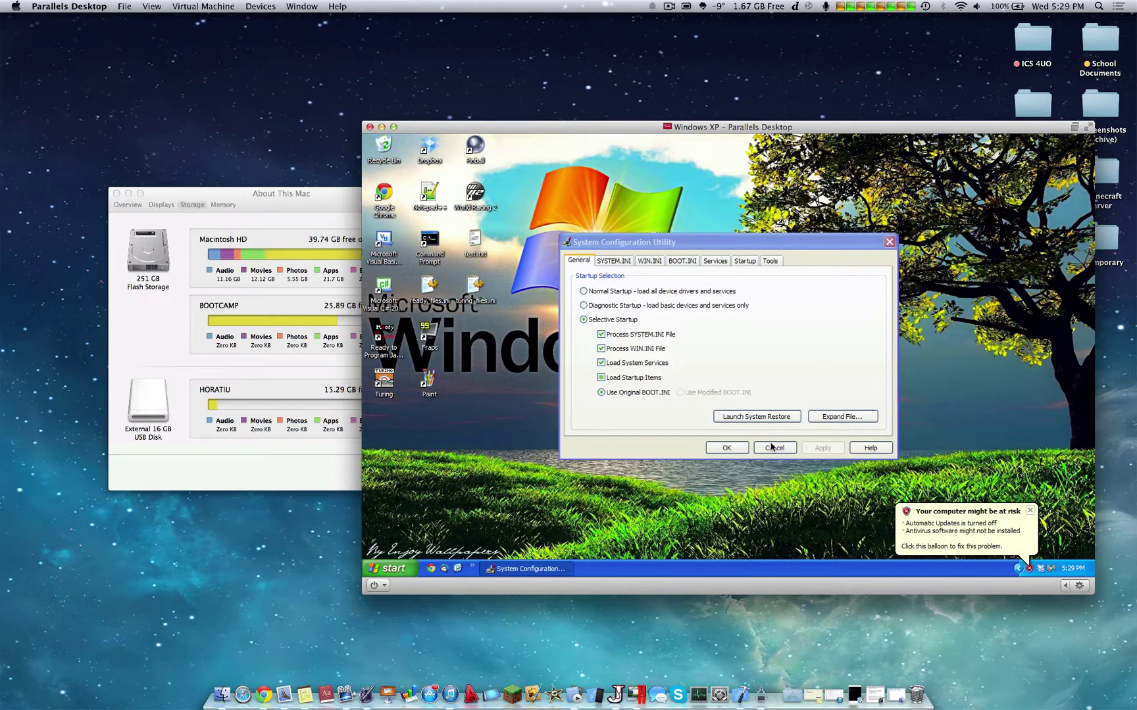
left_click(1030, 512)
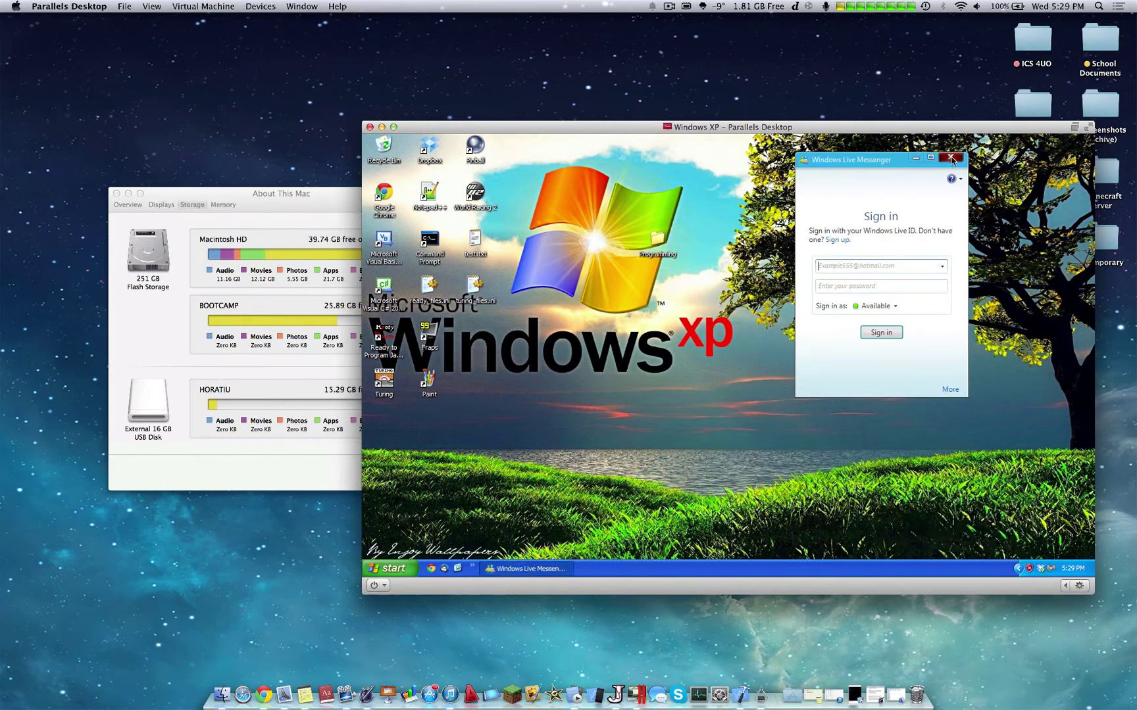
Close the Windows Live Messenger sign-in and reposition About This Mac and the XP window
left_click_drag(271, 203, 170, 285)
left_click(675, 127)
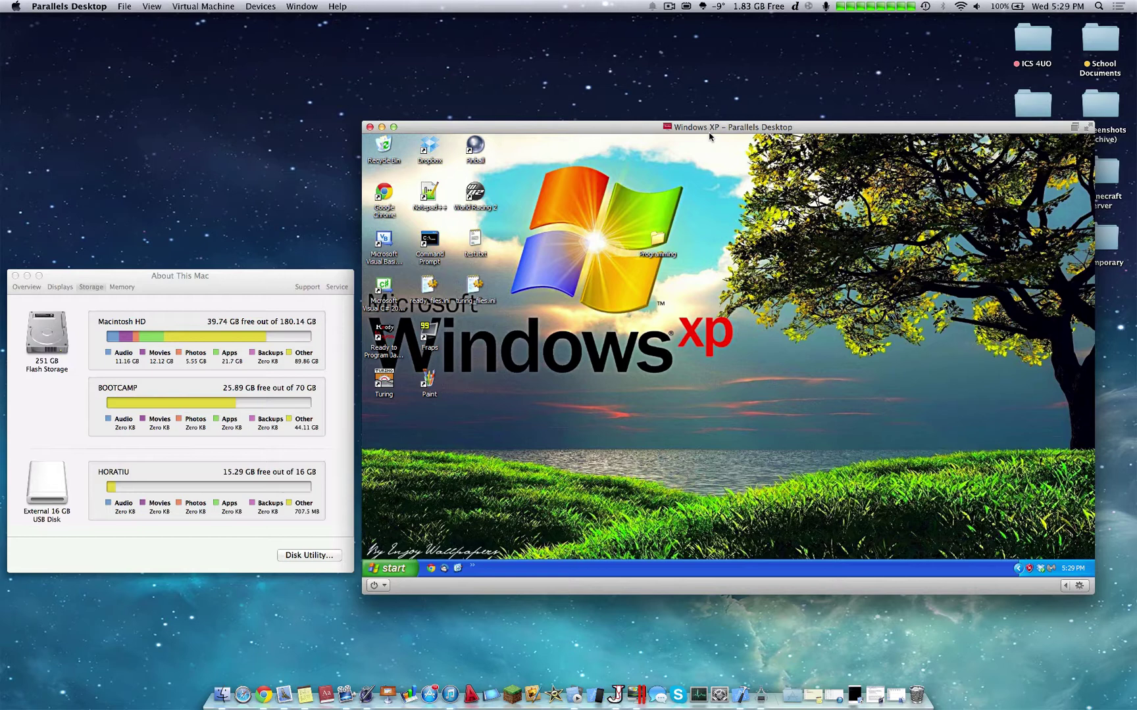
mouse_move(627, 133)
left_mouse_down()
mouse_move(653, 94)
mouse_move(611, 82)
mouse_move(663, 103)
mouse_move(646, 123)
left_mouse_up()
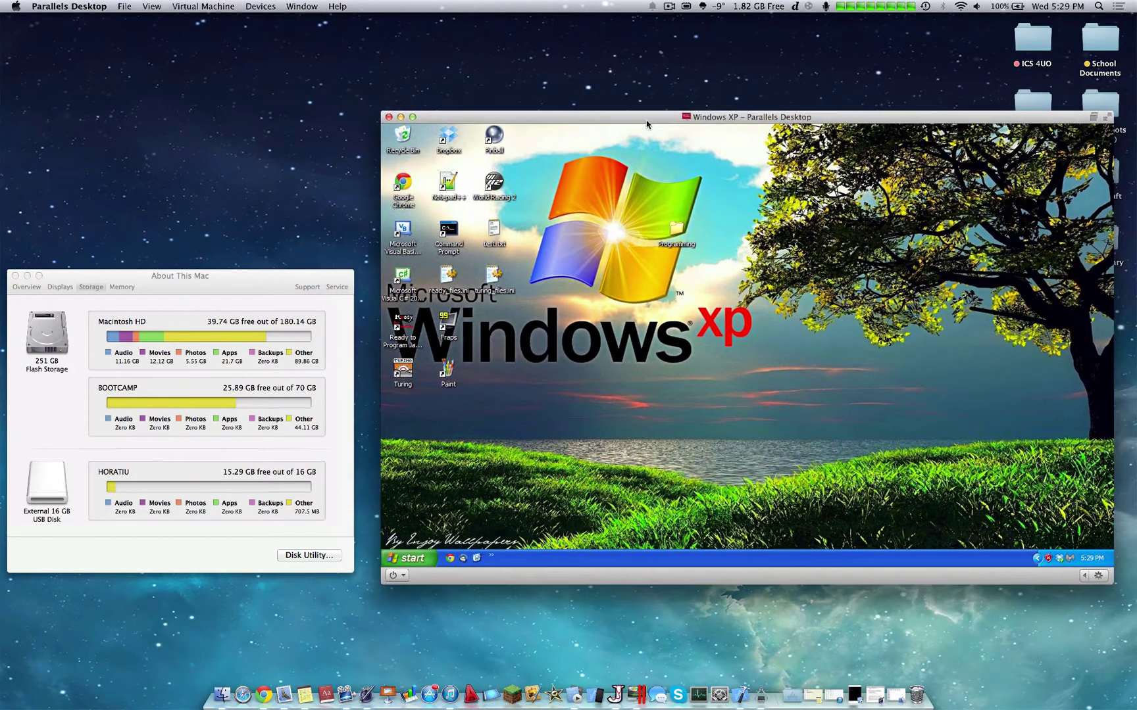
left_click(245, 291)
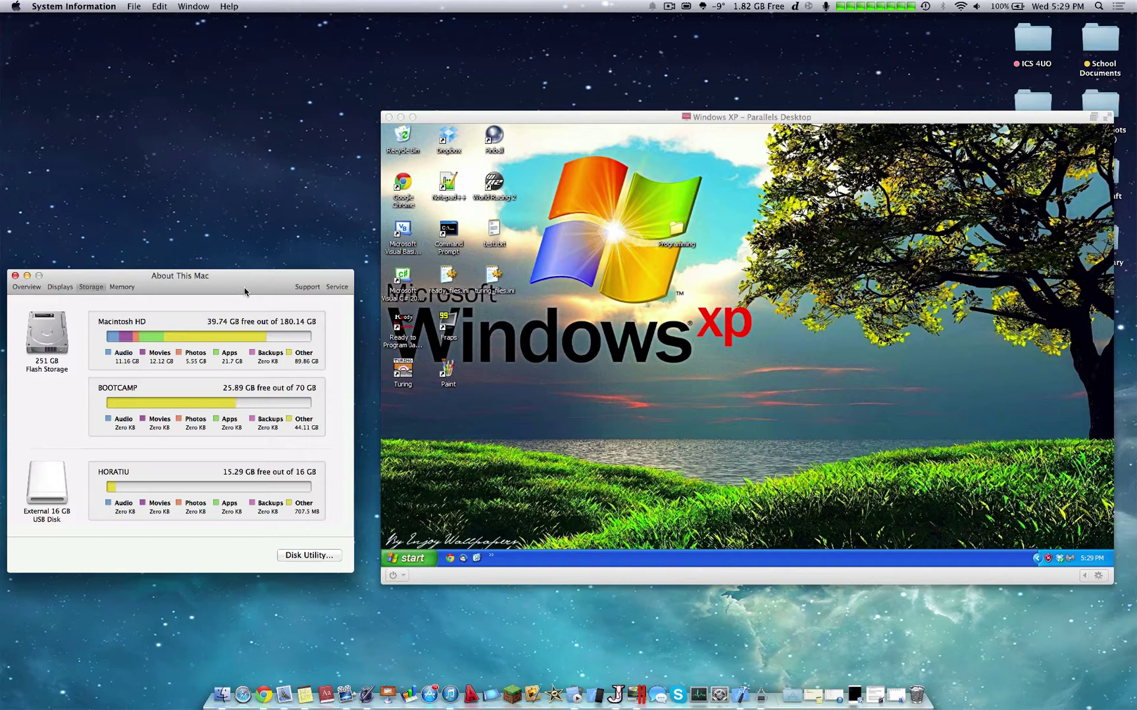
left_click(614, 290)
left_click_drag(596, 268, 881, 518)
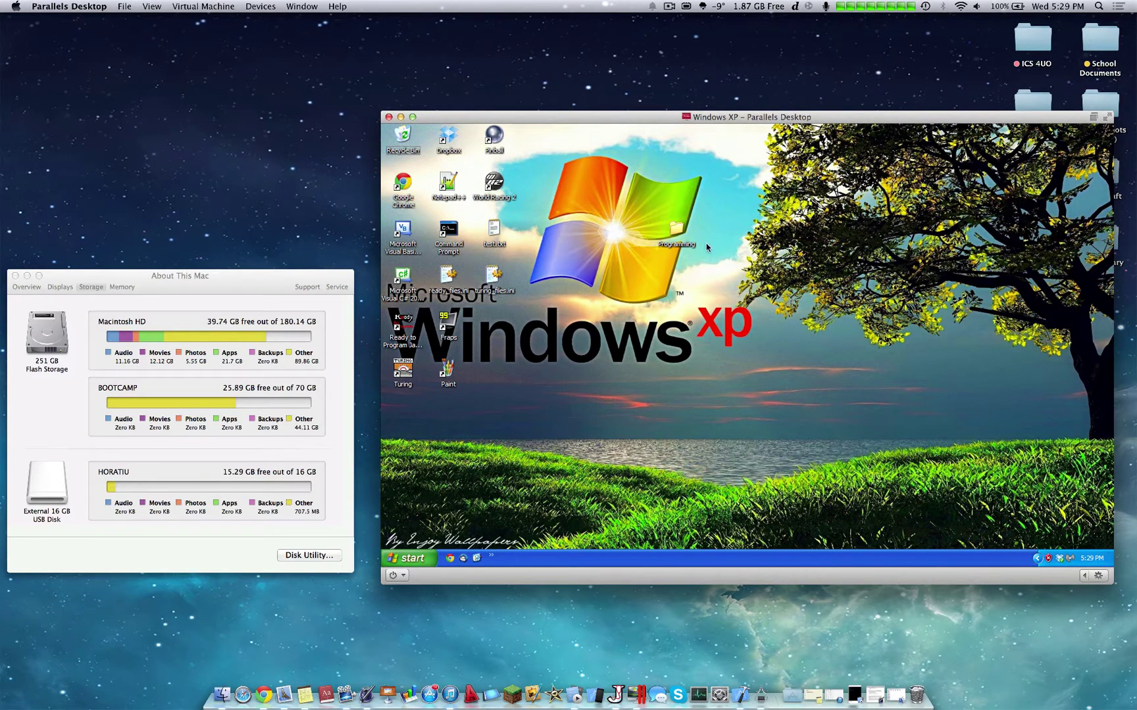
left_click(676, 232)
left_click_drag(867, 402, 669, 246)
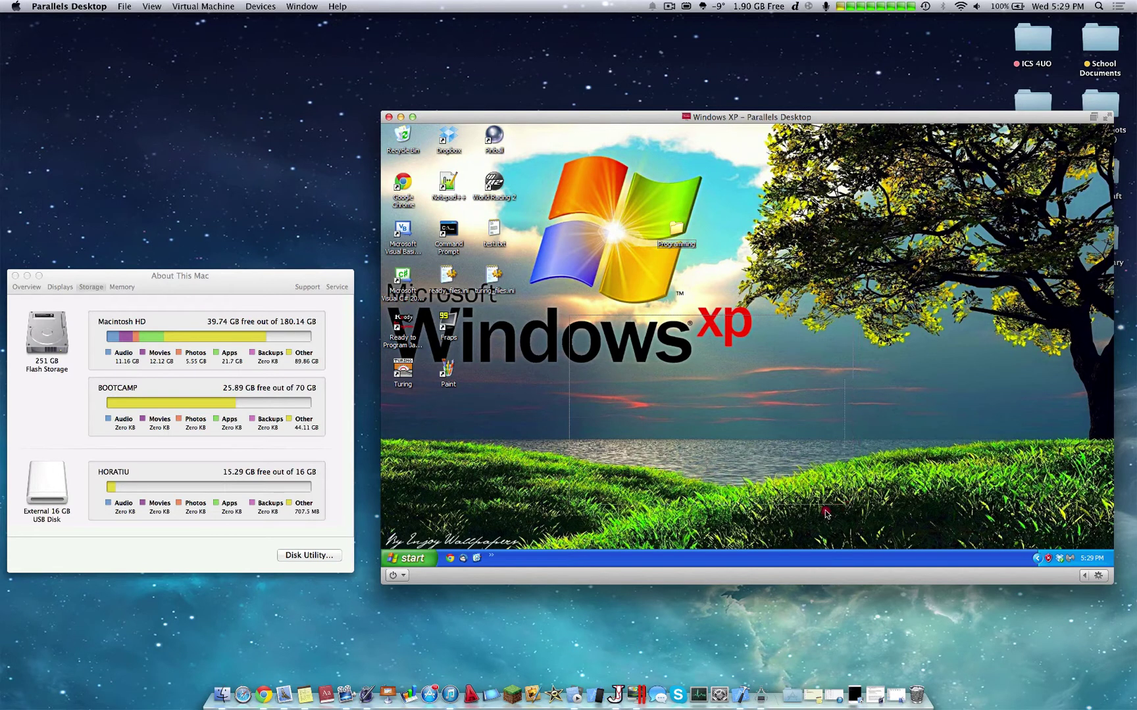
left_click_drag(227, 292, 250, 210)
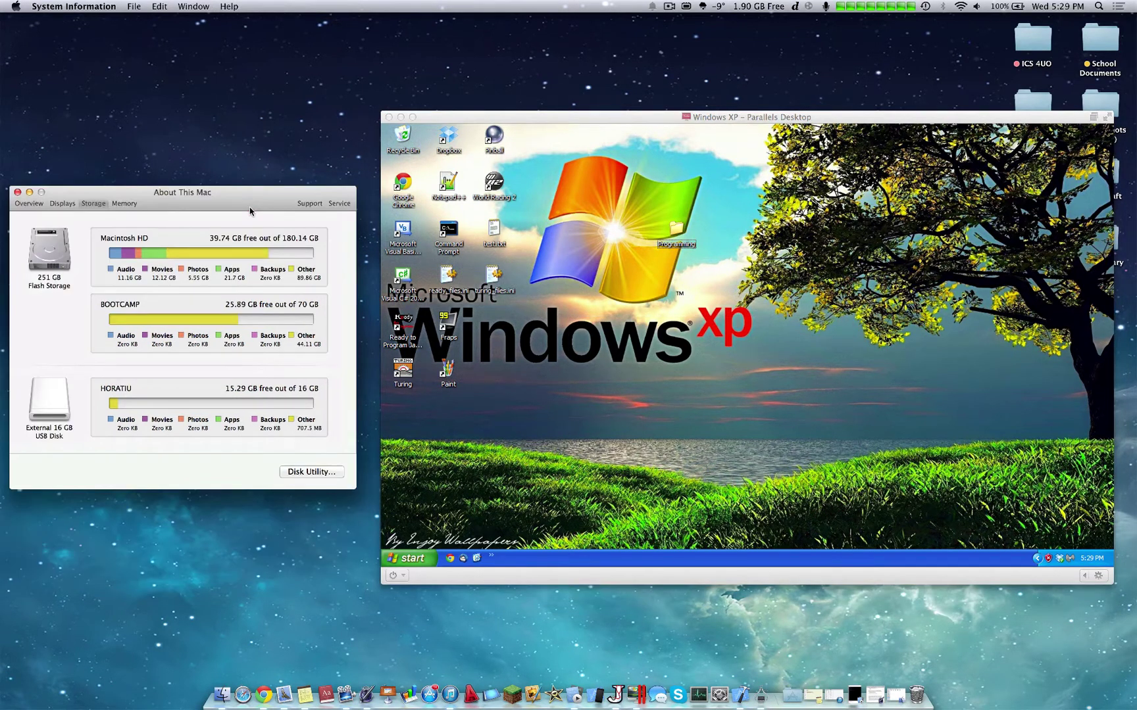
left_click(721, 164)
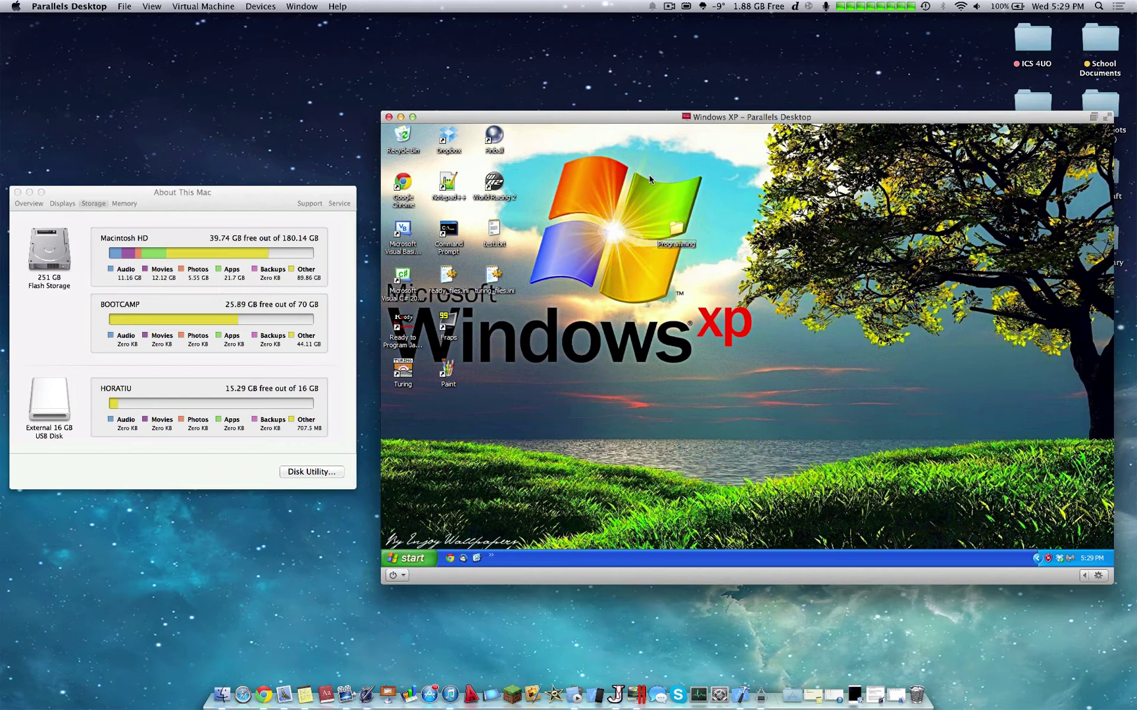
left_click(224, 339)
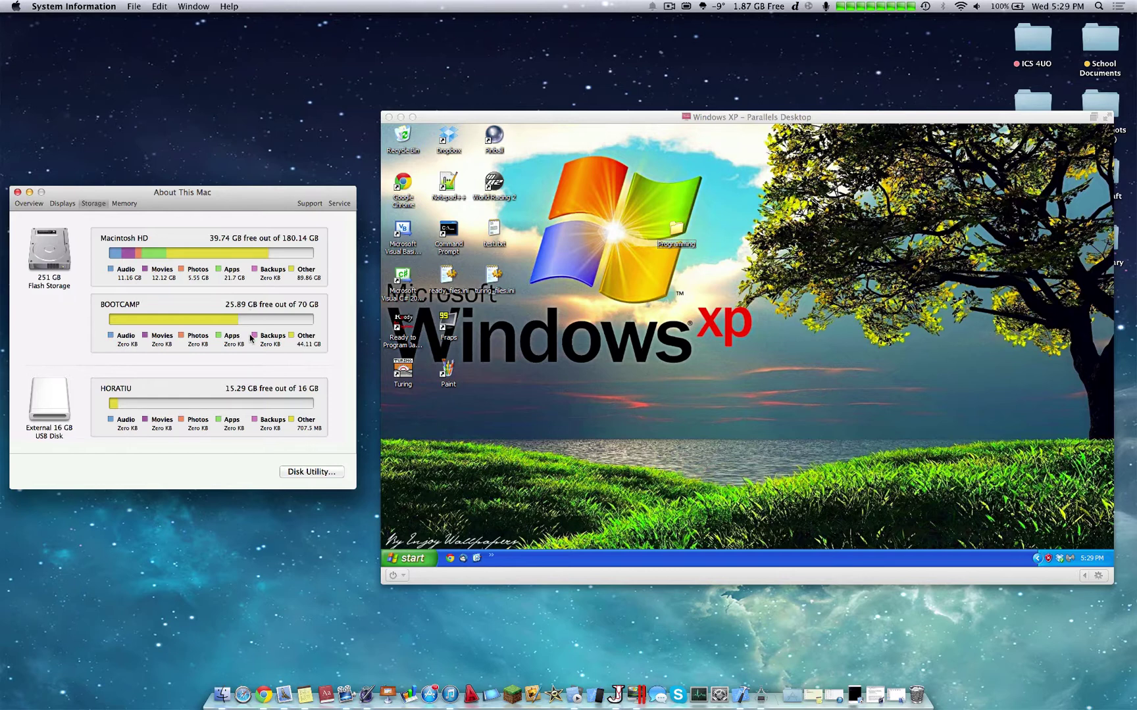
left_click(635, 302)
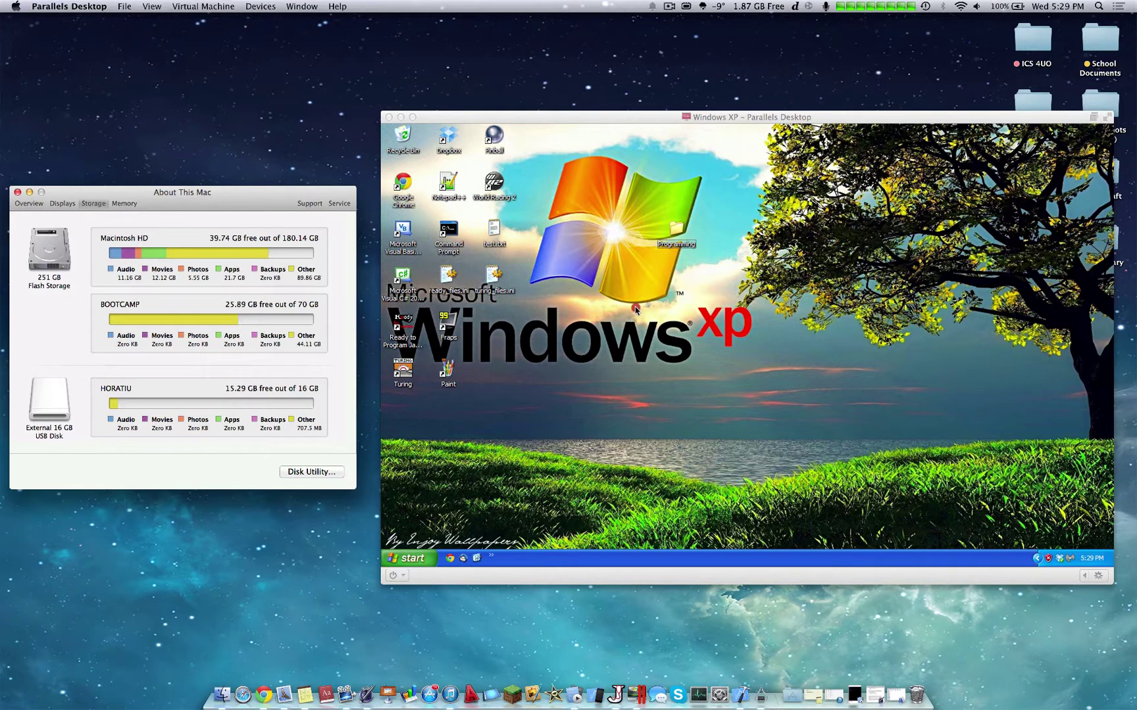
left_click(258, 251)
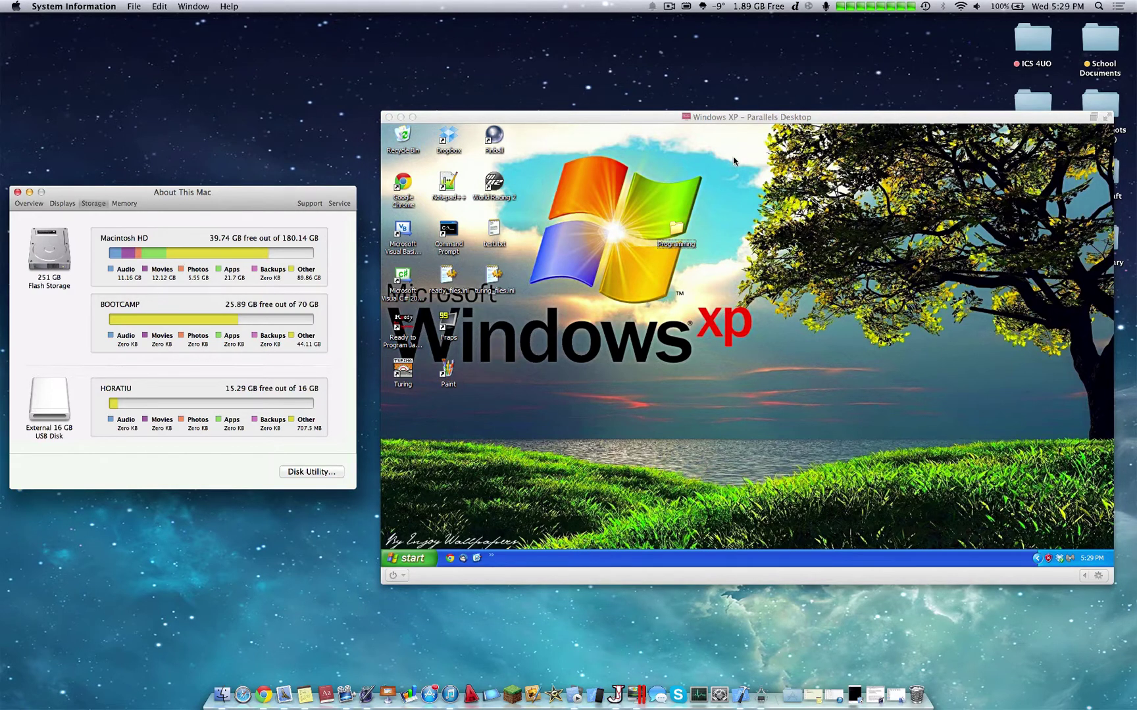
left_click(721, 219)
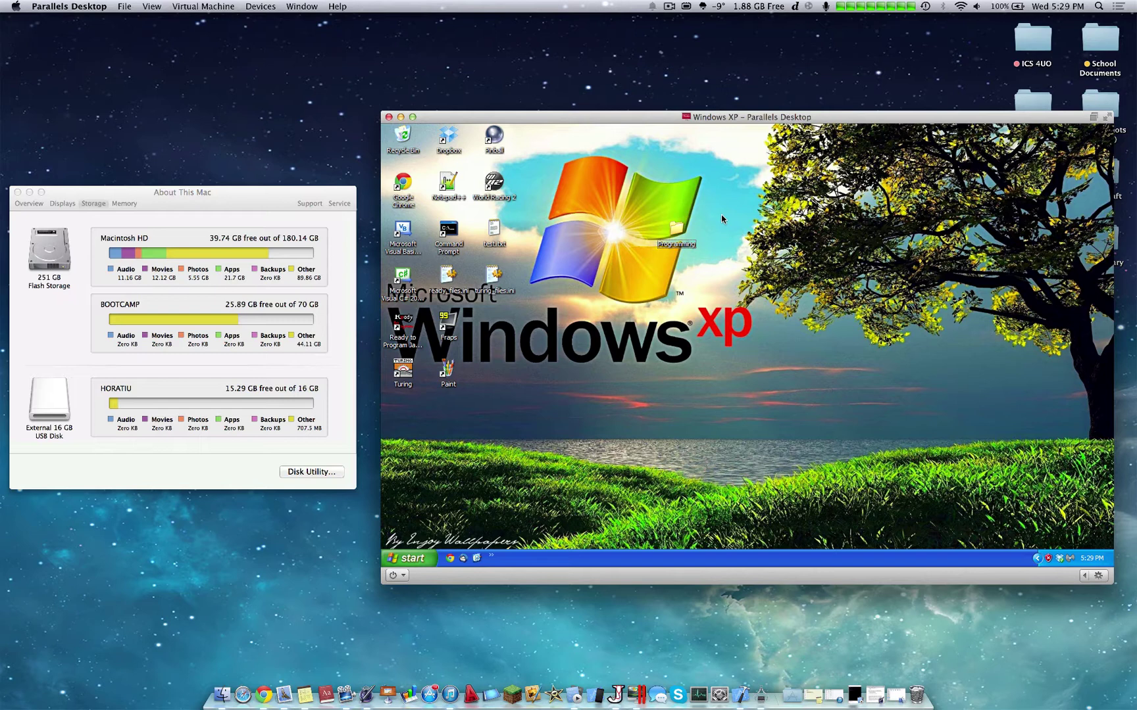
left_click(293, 333)
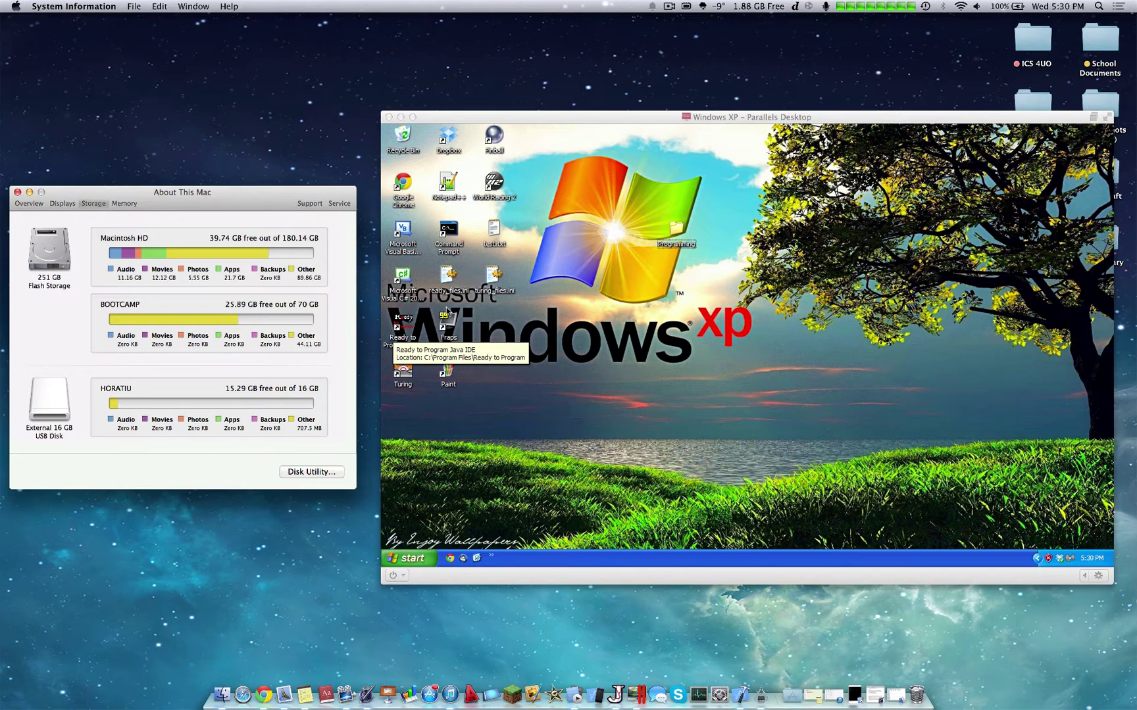
left_click(810, 332)
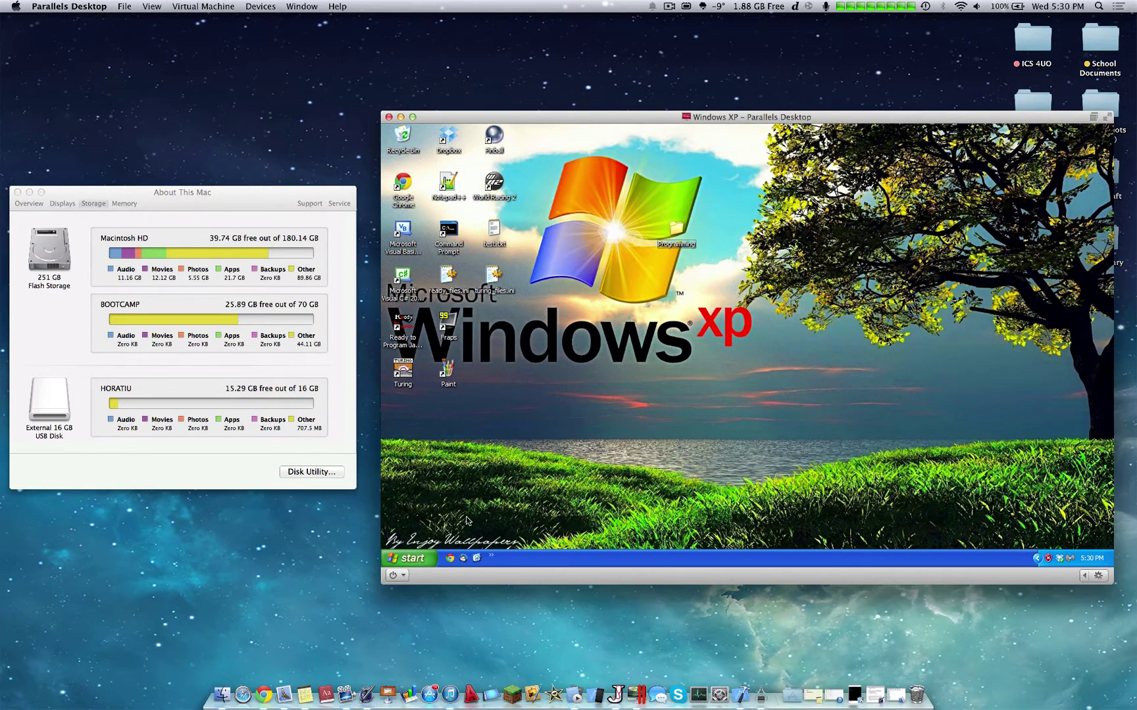
left_click(410, 559)
left_click(760, 431)
Launch World Racing 2 on the XP desktop and nudge About This Mac up via Mission Control
left_click(498, 186)
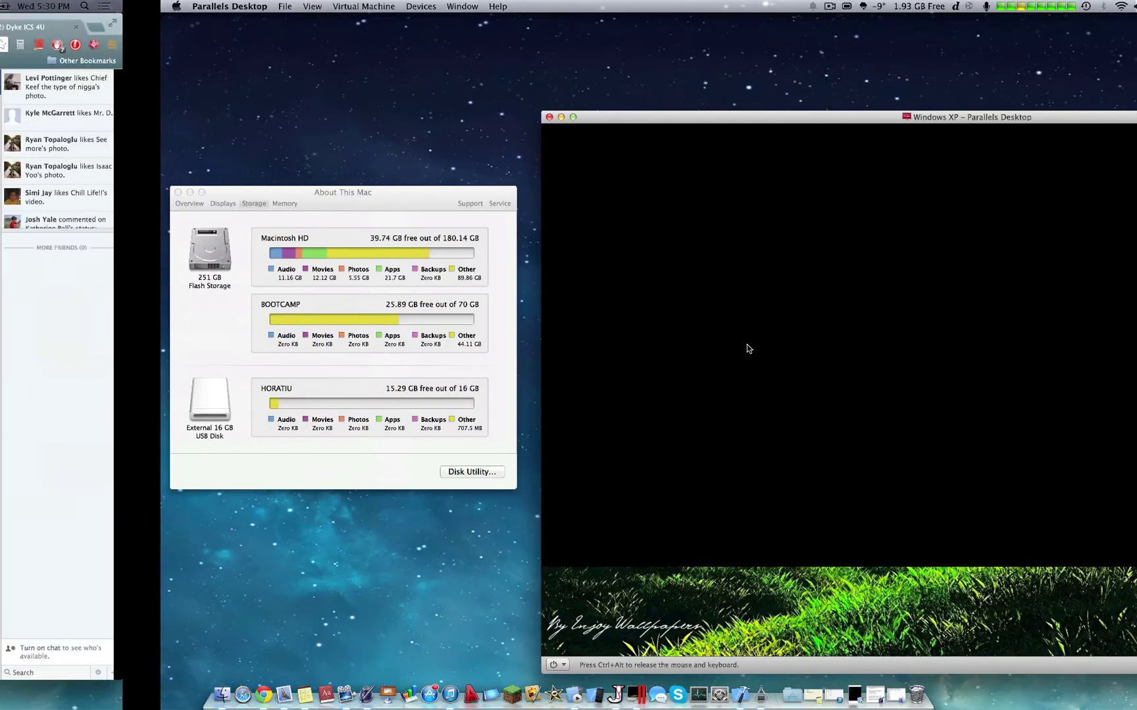
key("ctrl+Up")
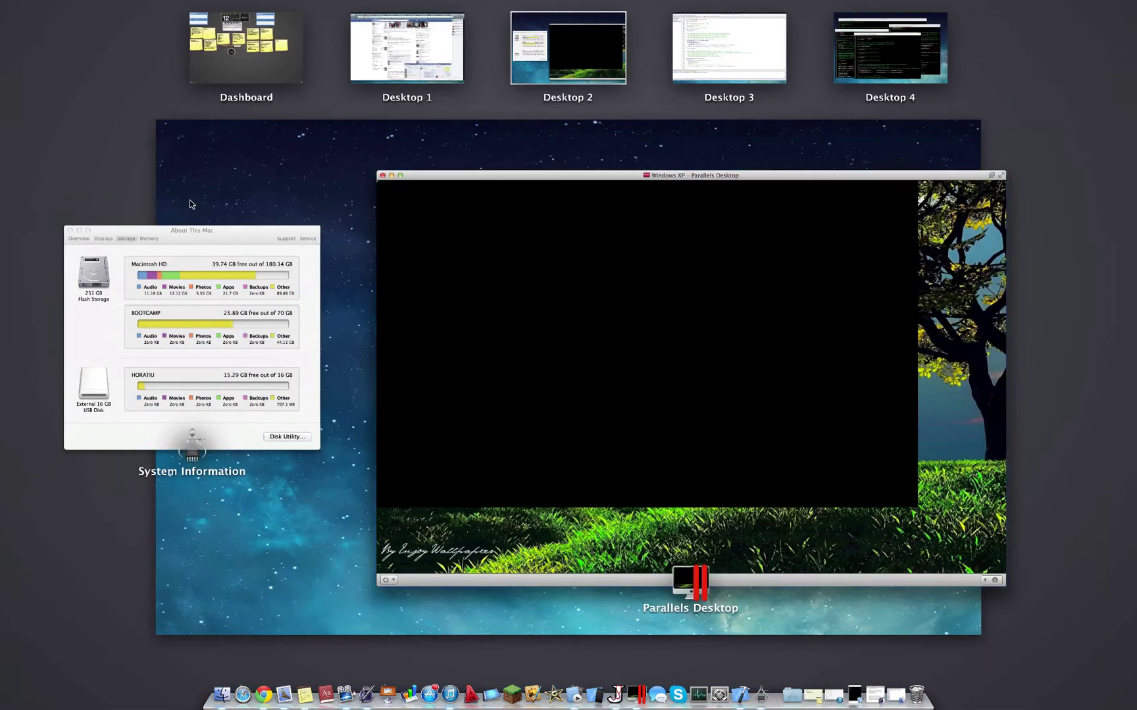
left_click(322, 253)
left_click_drag(272, 191, 275, 168)
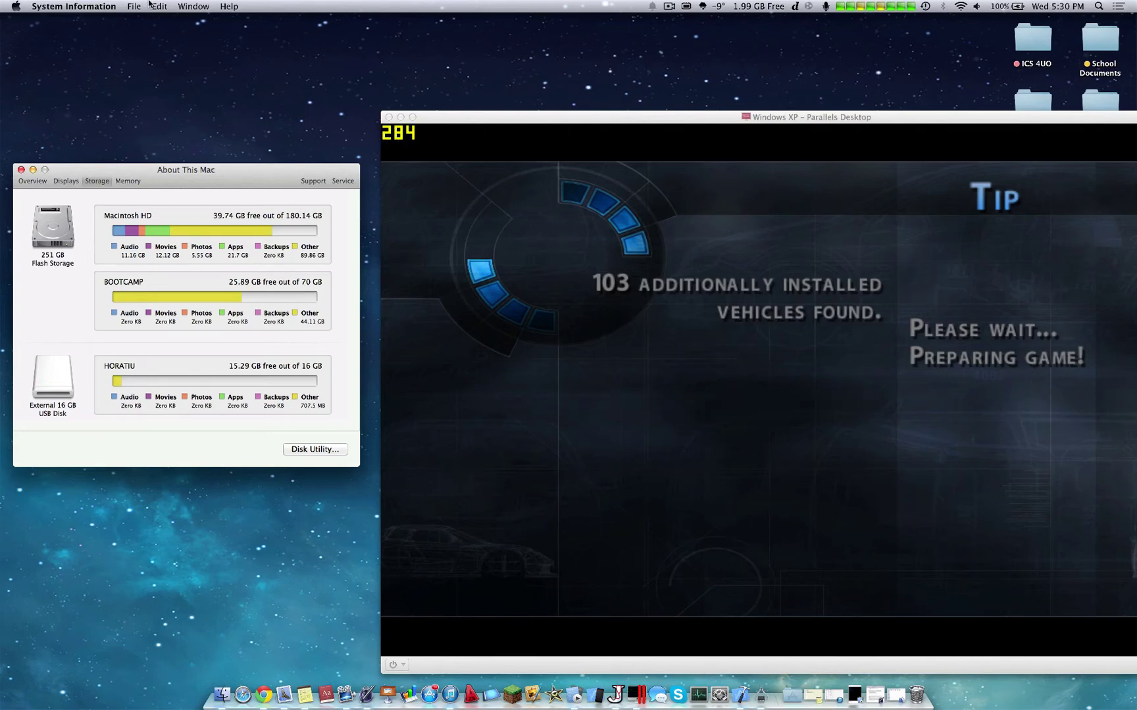
Open the Windows XP VM's configuration settings and load a player profile in World Racing 2
left_click(494, 121)
left_click(189, 7)
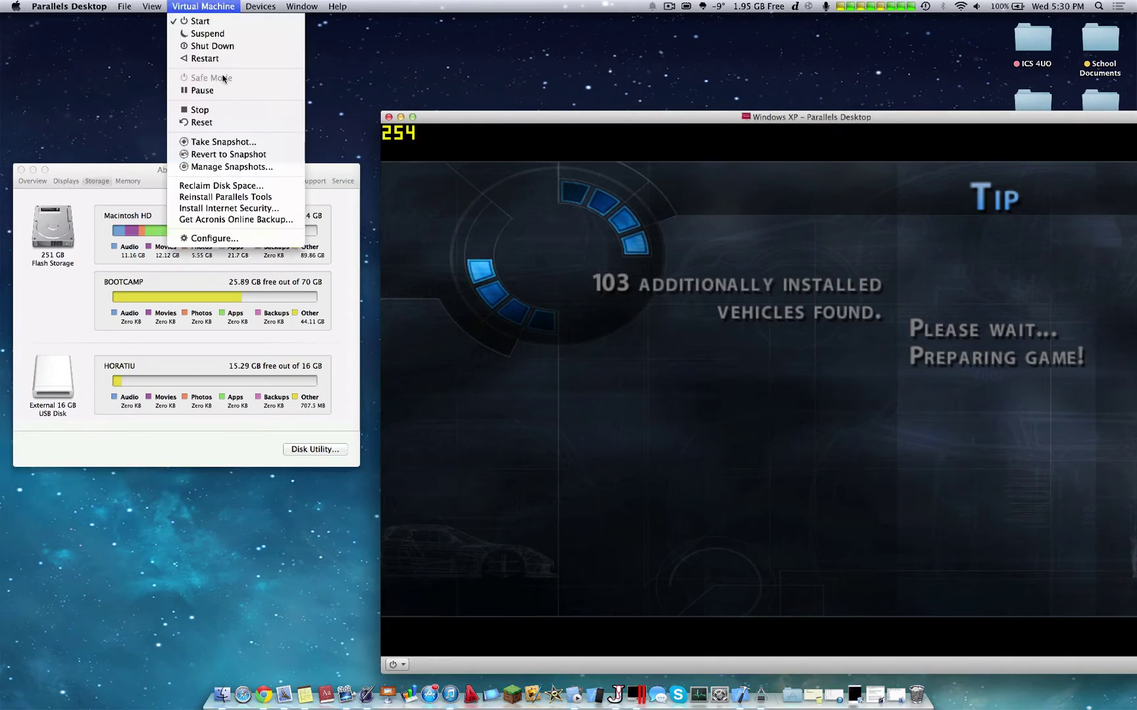
left_click(224, 224)
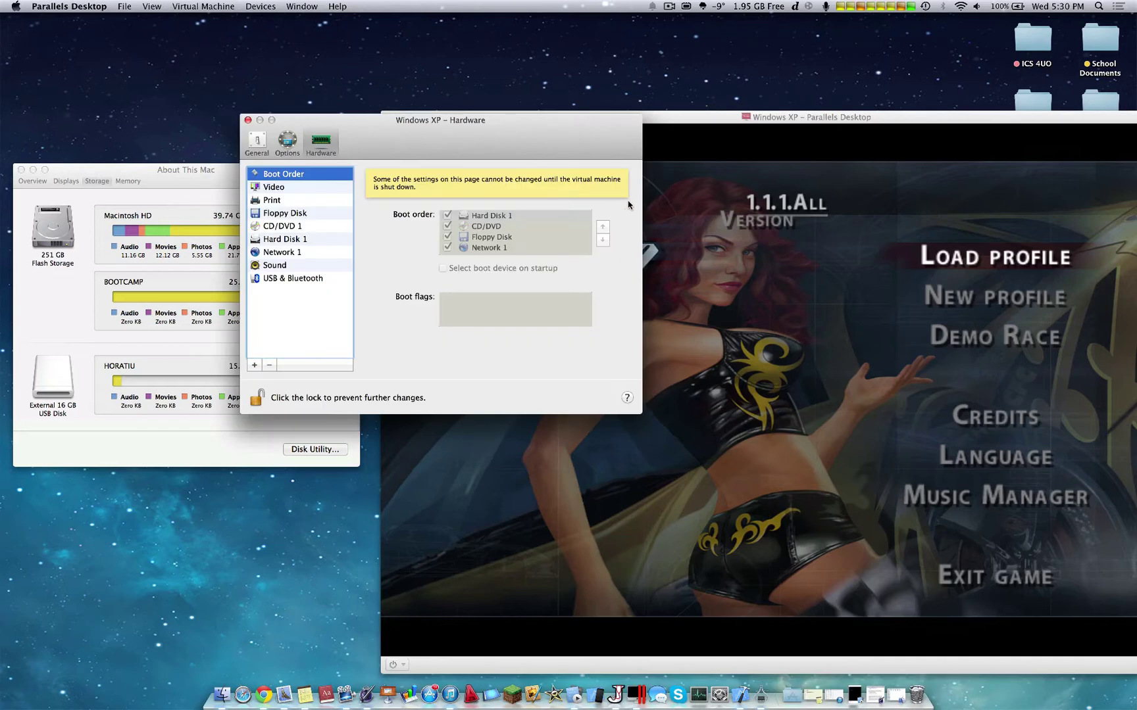
left_click(765, 254)
key("Return")
key("Down")
key("Down")
key("Down")
key("Down")
key("Down")
key("Down")
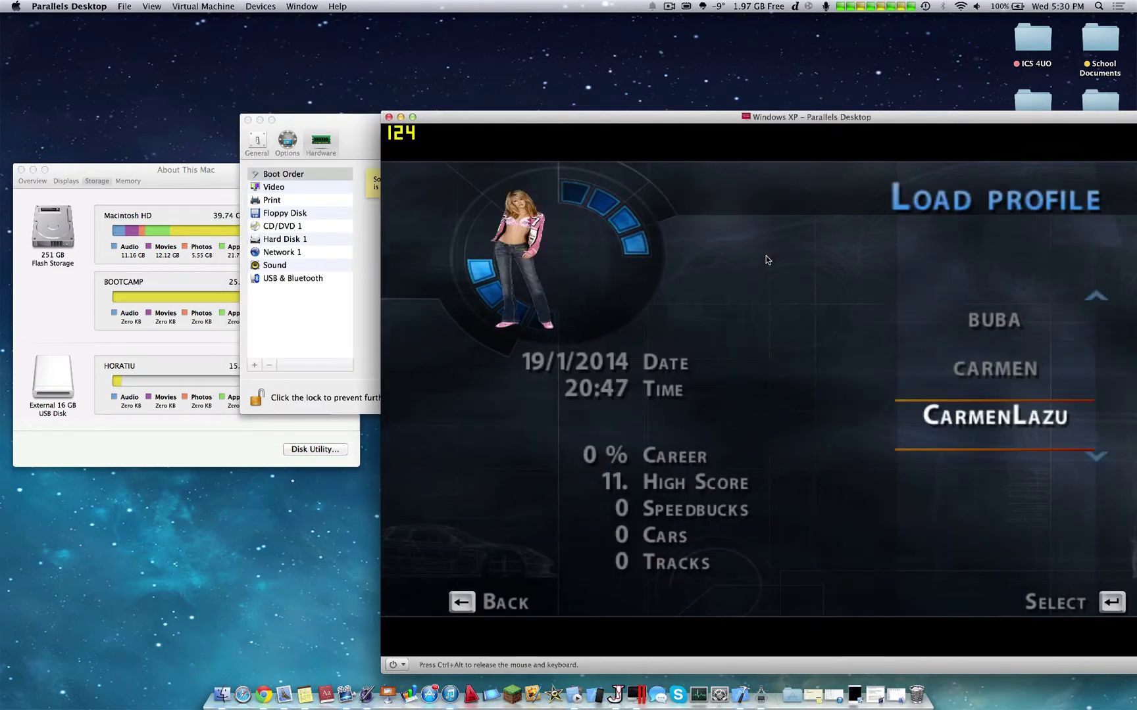
key("Return")
View the VM's Video settings, then General settings showing 3 CPUs and 1536 MB memory
key("ctrl+Up")
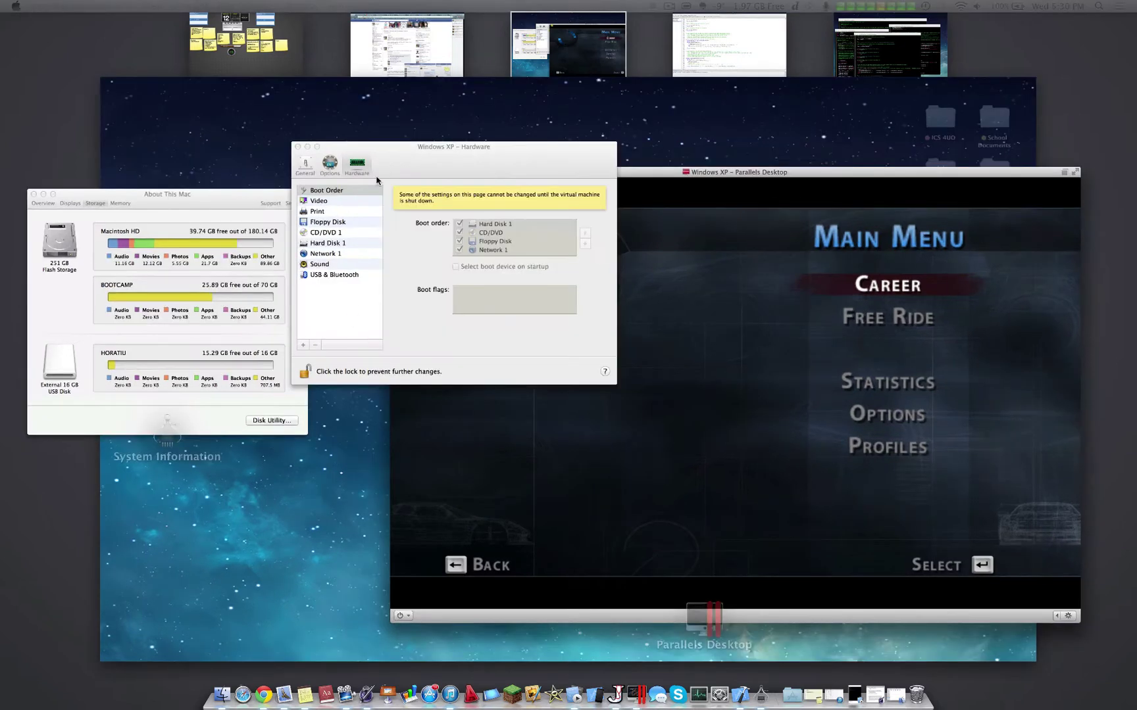
left_click(377, 179)
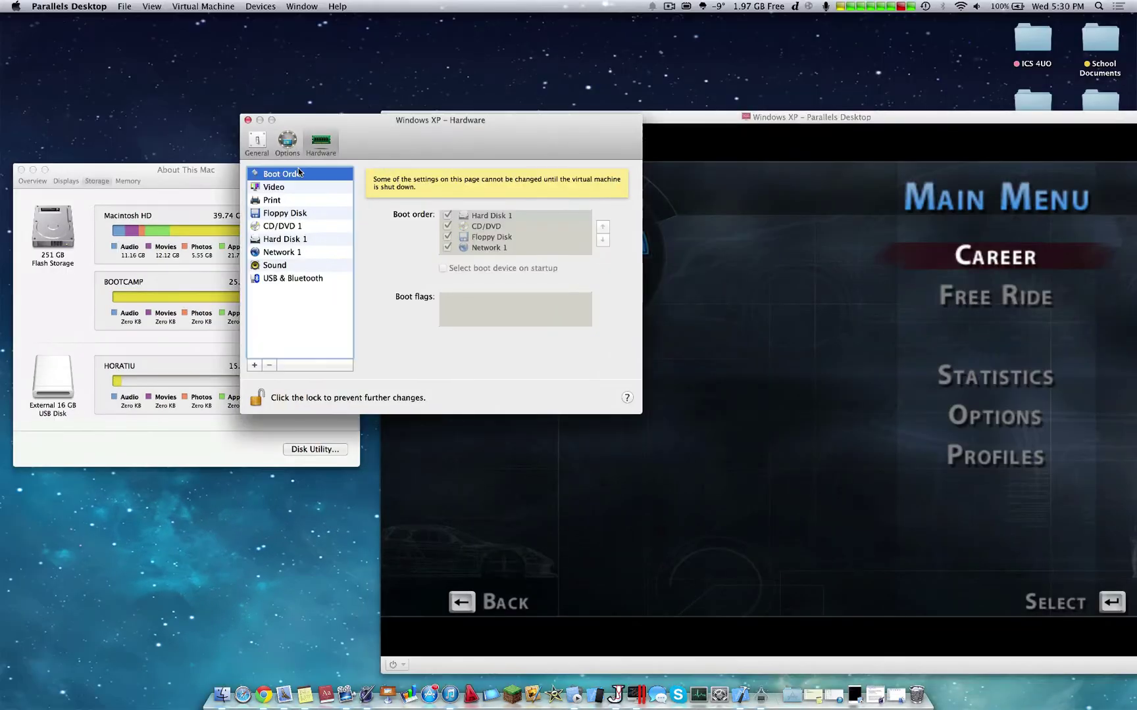
left_click(292, 191)
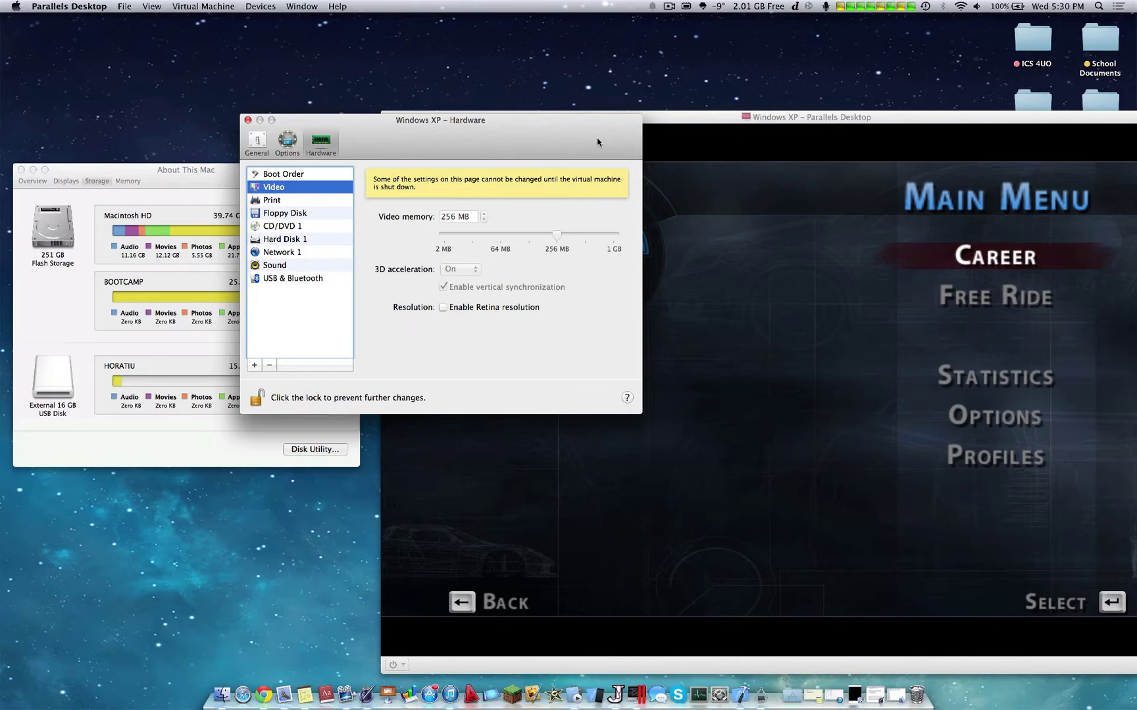
left_click_drag(539, 121, 424, 234)
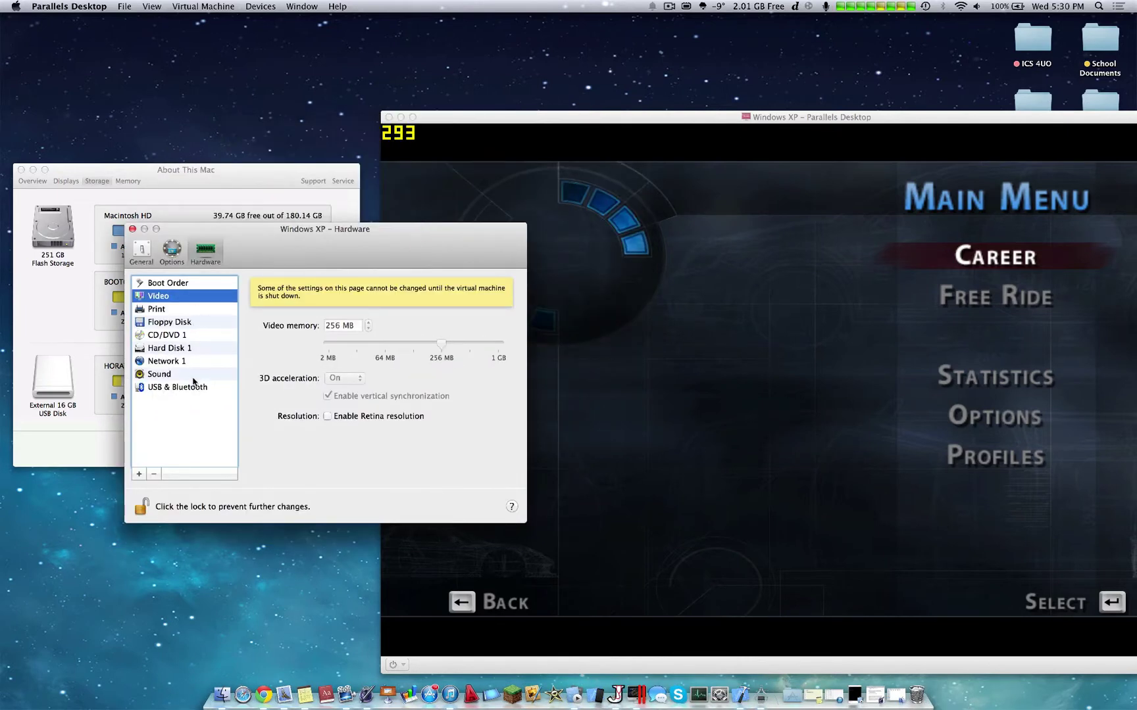
left_click(166, 254)
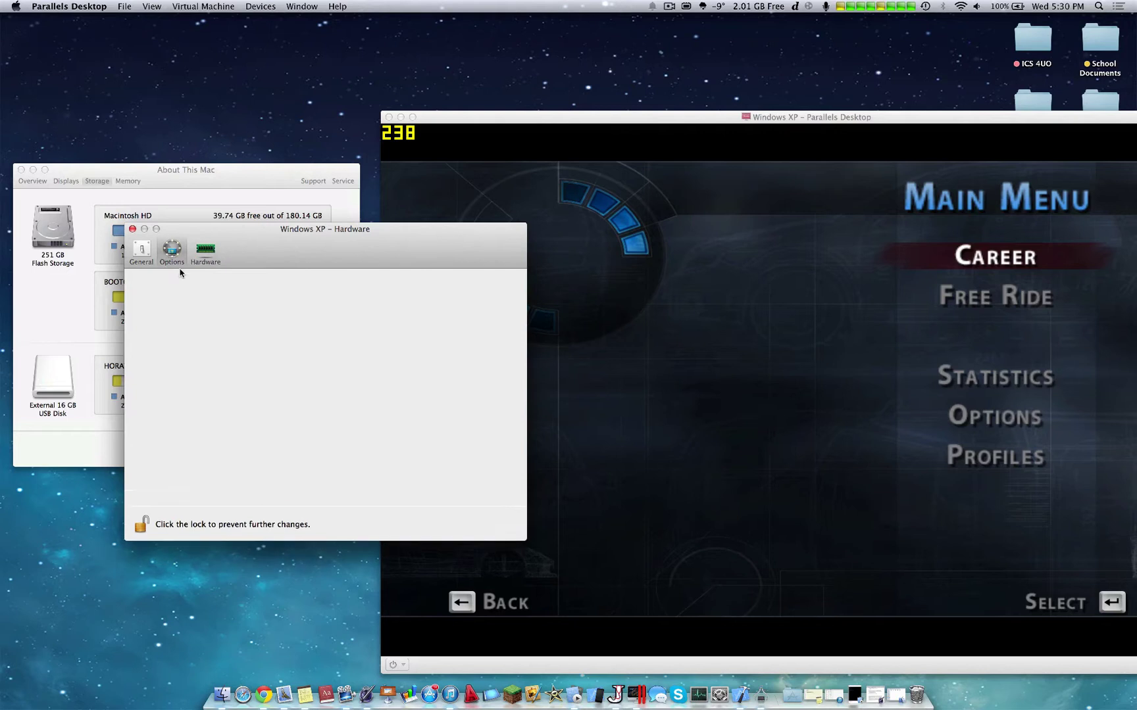
left_click(142, 253)
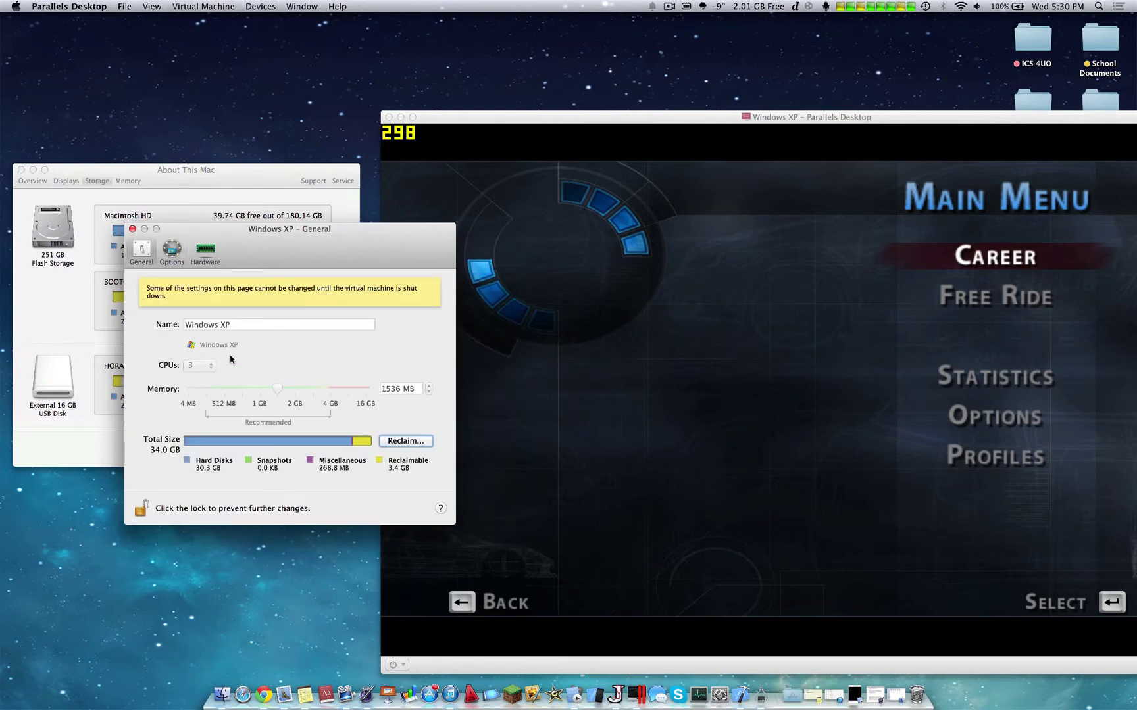
left_click_drag(266, 251, 196, 283)
In the game choose Free Ride > Joyride on the Alps track and buy a car
left_click(807, 240)
key("Down")
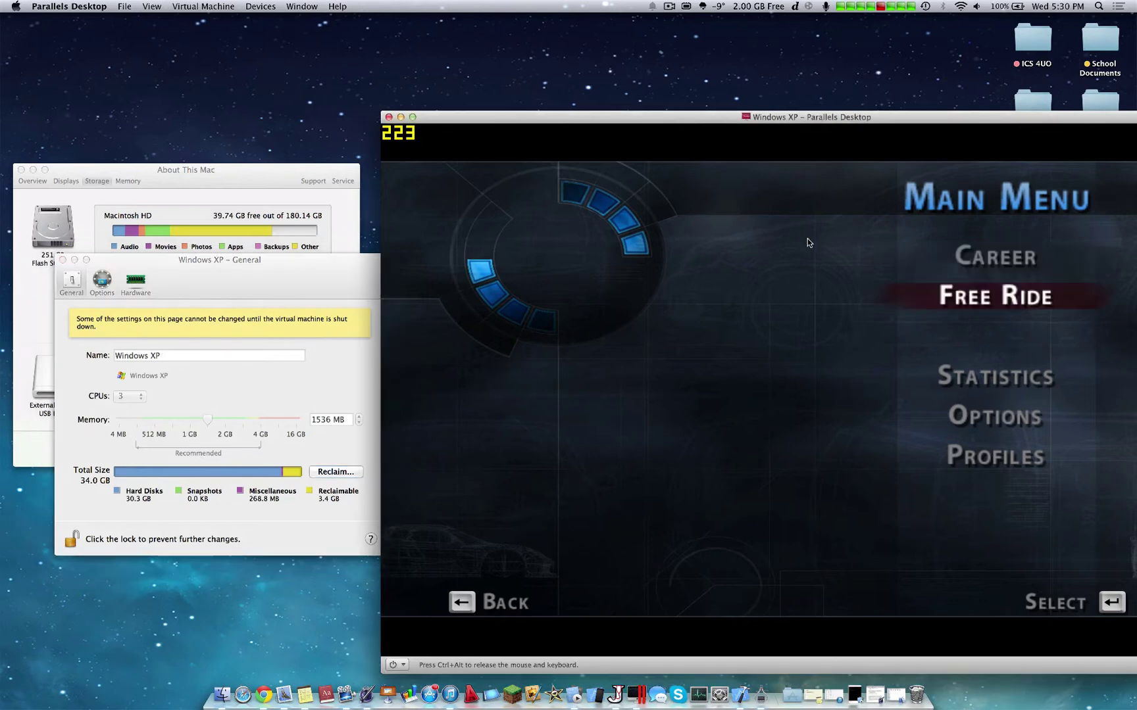
key("Return")
key("Down")
key("Down")
key("Down")
key("Return")
key("Right")
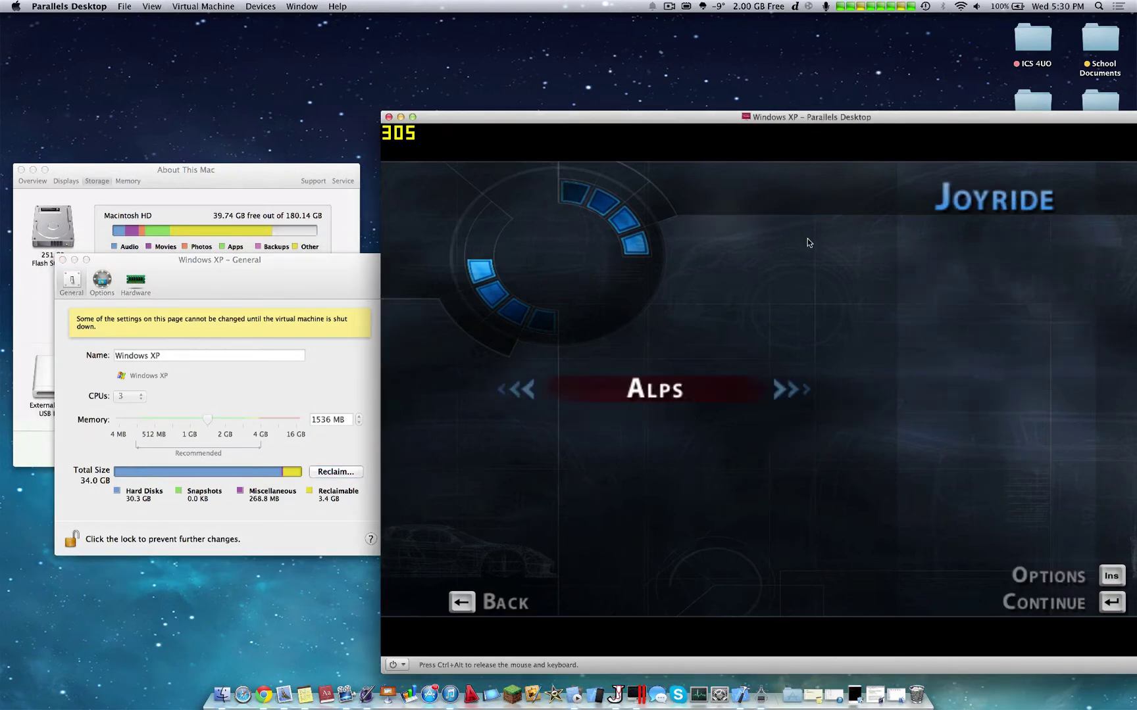
key("Return")
key("Up")
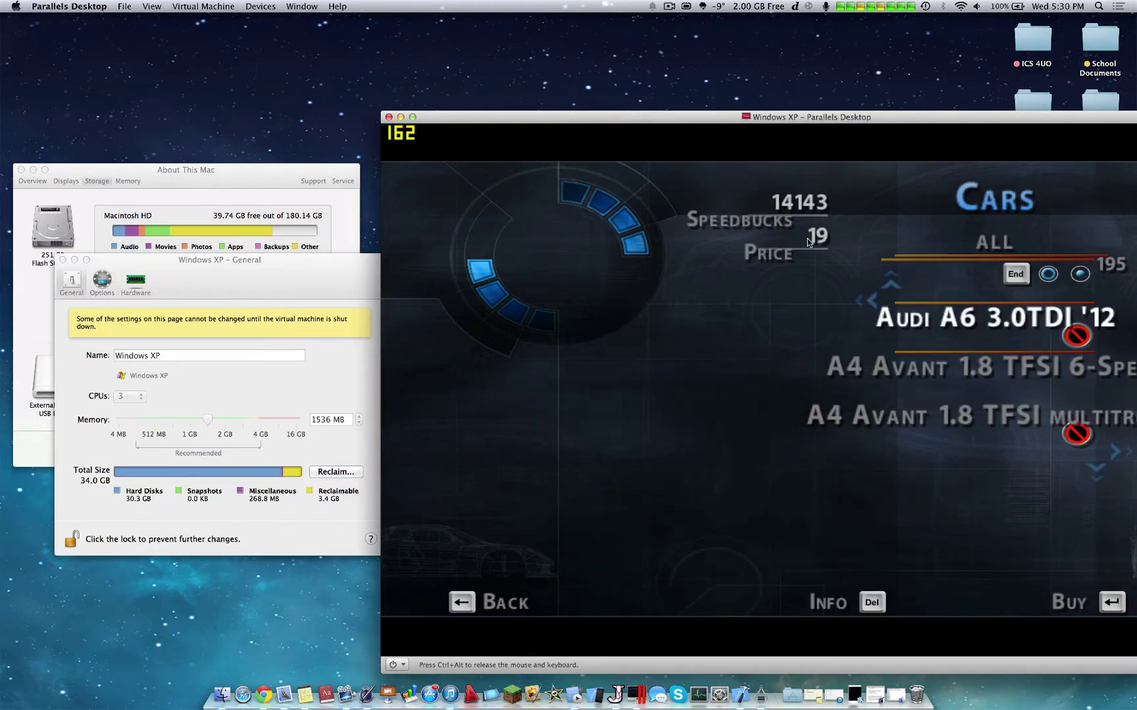
key("Up")
key("Return")
key("Return")
key("Return")
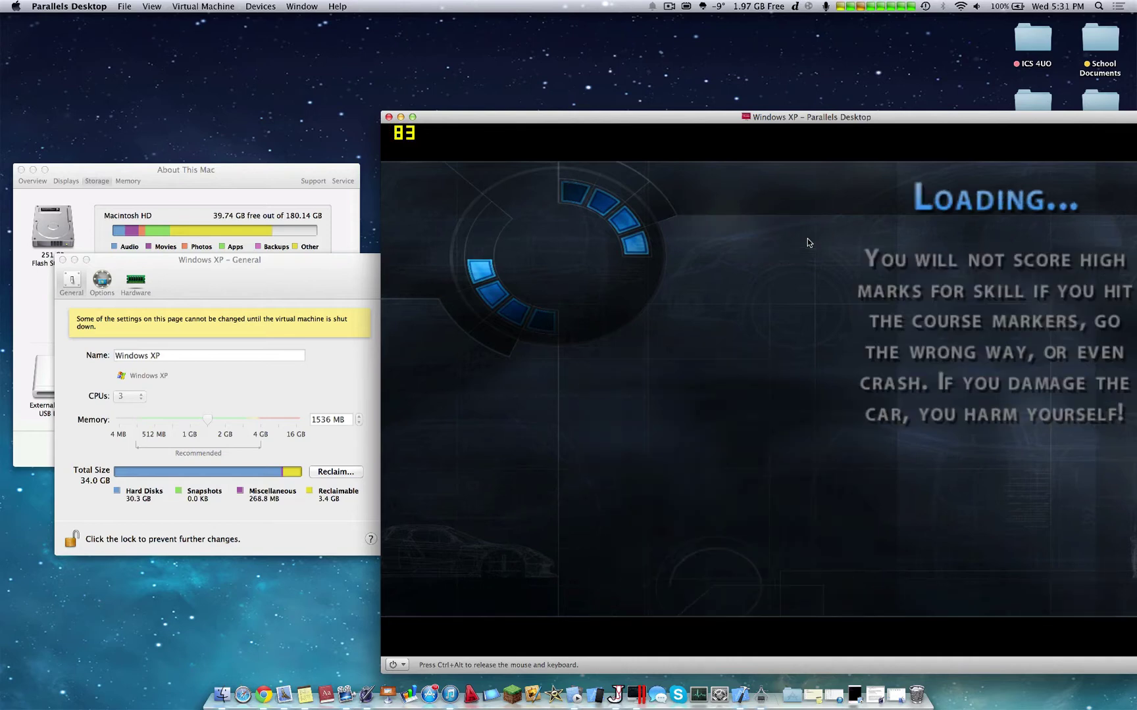
Rearrange the General settings window and move About This Mac to the top-left
key("ctrl+Up")
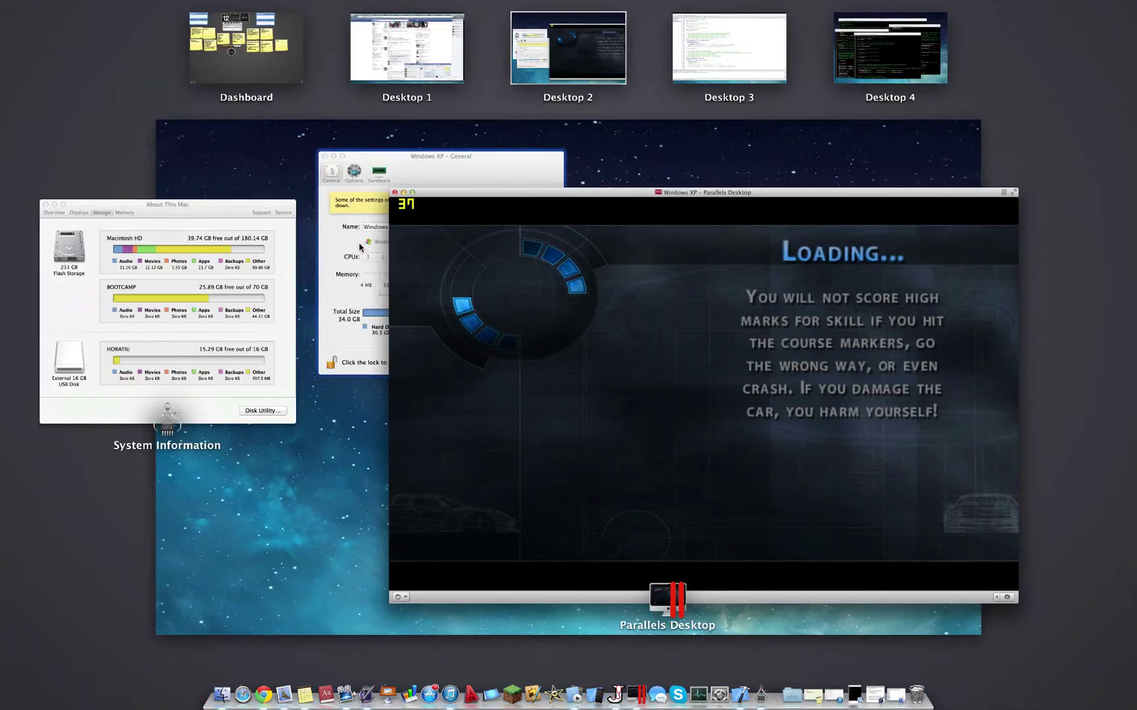
left_click(393, 224)
left_click_drag(285, 269, 266, 386)
left_click_drag(243, 176, 233, 30)
left_click_drag(248, 387, 233, 352)
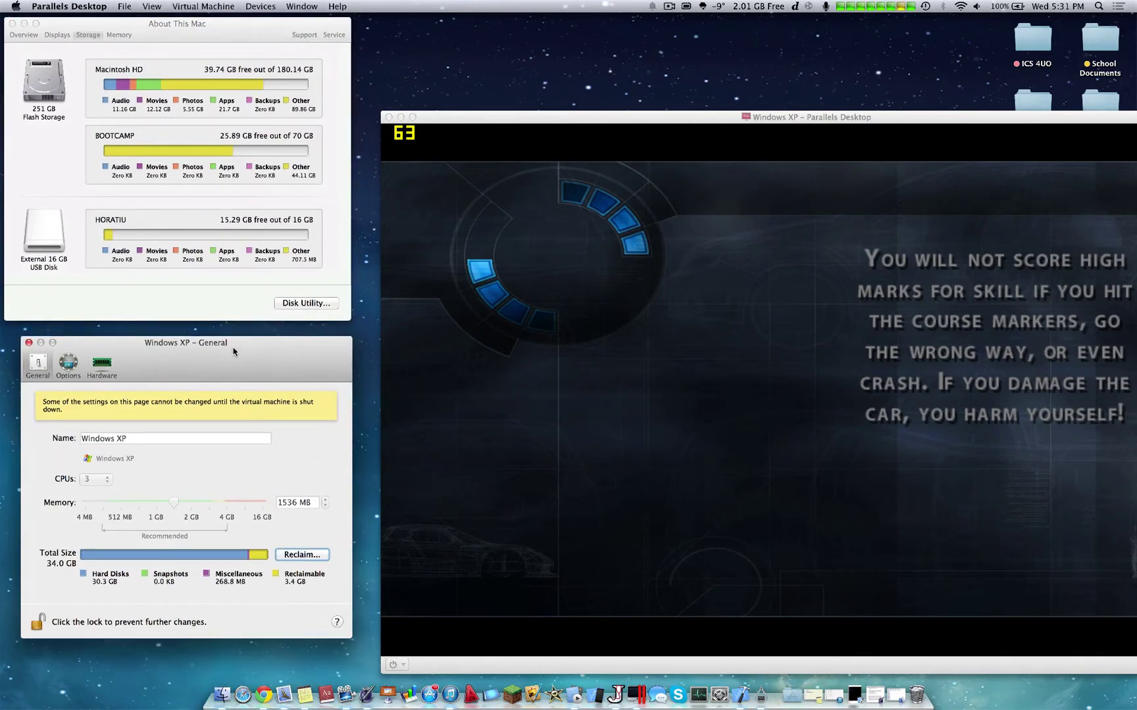
Drive the car briefly, pause the race and reposition the VM window
left_click(711, 355)
key("Up")
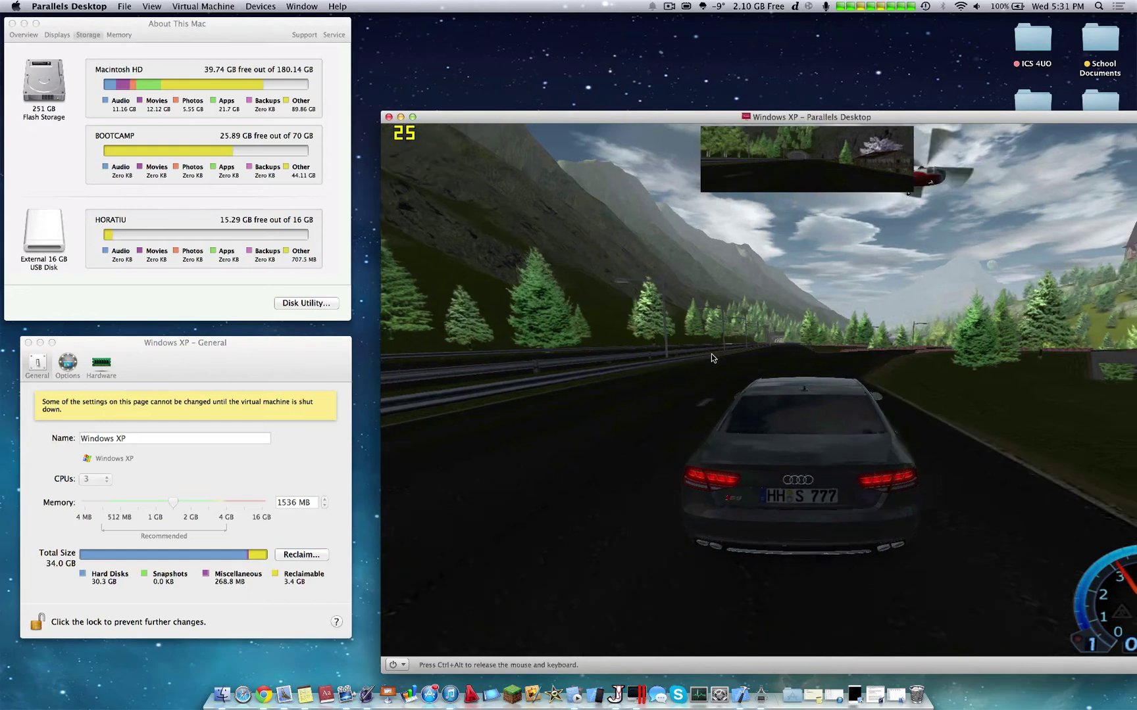
key("cmd+tab")
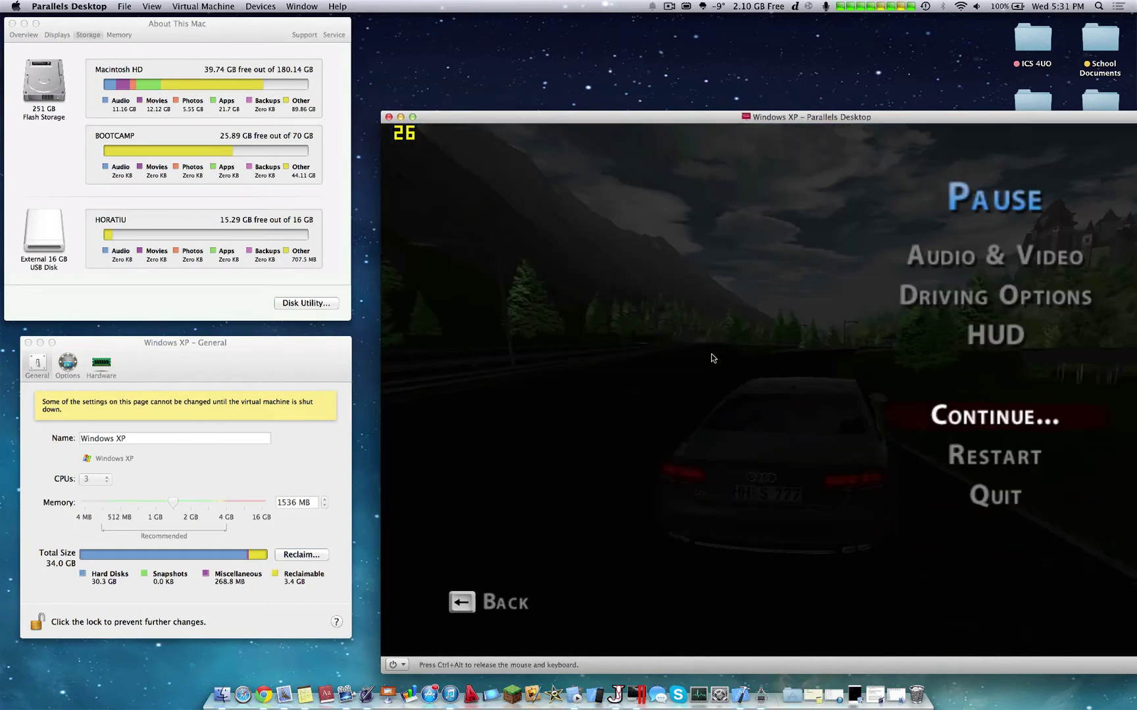
left_click_drag(514, 123, 413, 62)
left_click(822, 73)
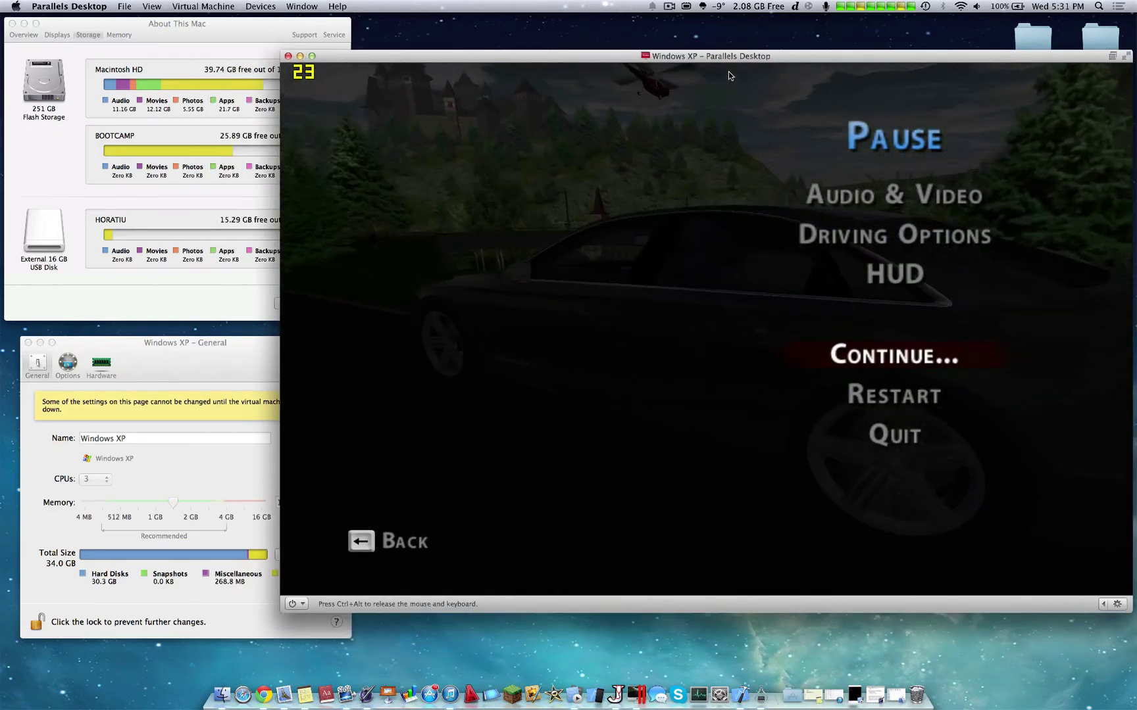
Quit the race from the pause menu, confirm the warning and choose Exit game
key("Down")
key("Down")
key("Return")
key("Return")
key("Left")
key("Return")
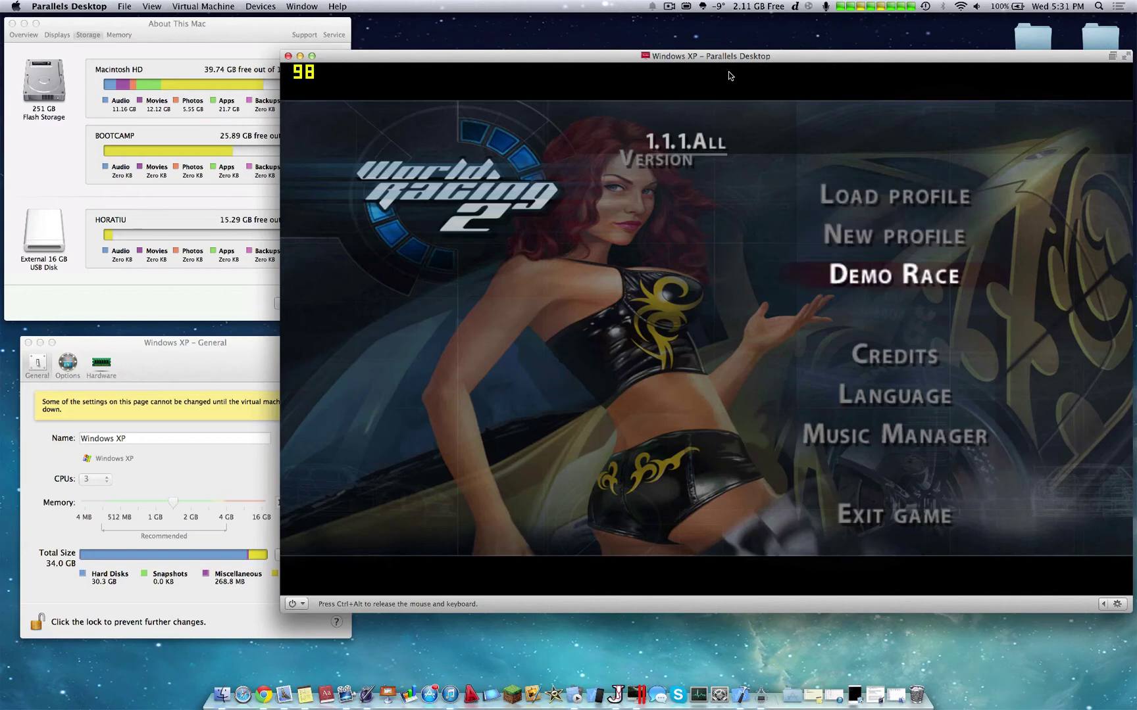
Confirm leaving the game, then open the Bunny MarkBook project in Visual C# 2010 Express
key("Down")
key("Down")
key("Down")
key("Down")
key("Return")
key("Return")
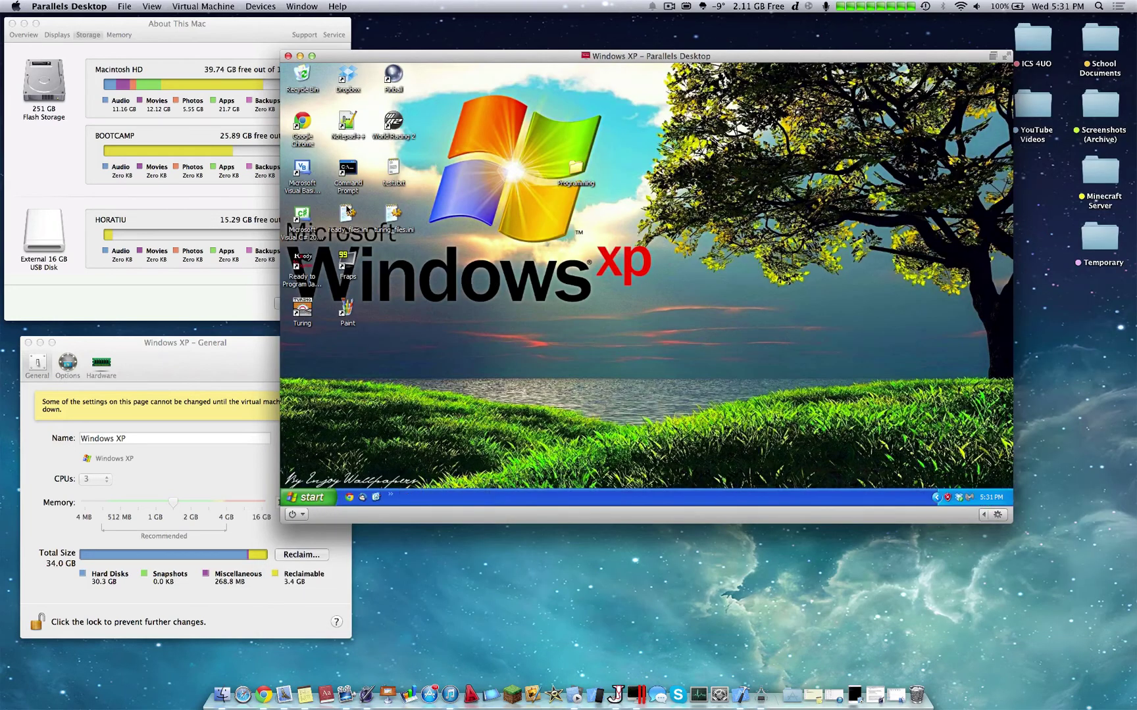
double_click(303, 217)
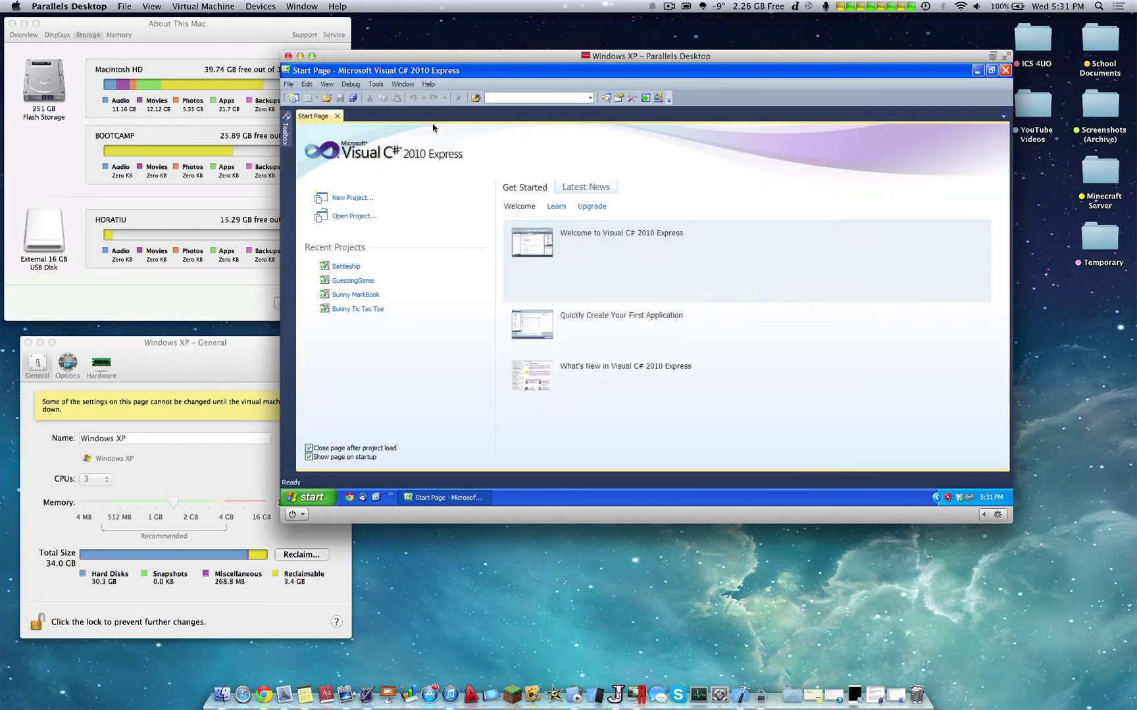
left_click(395, 295)
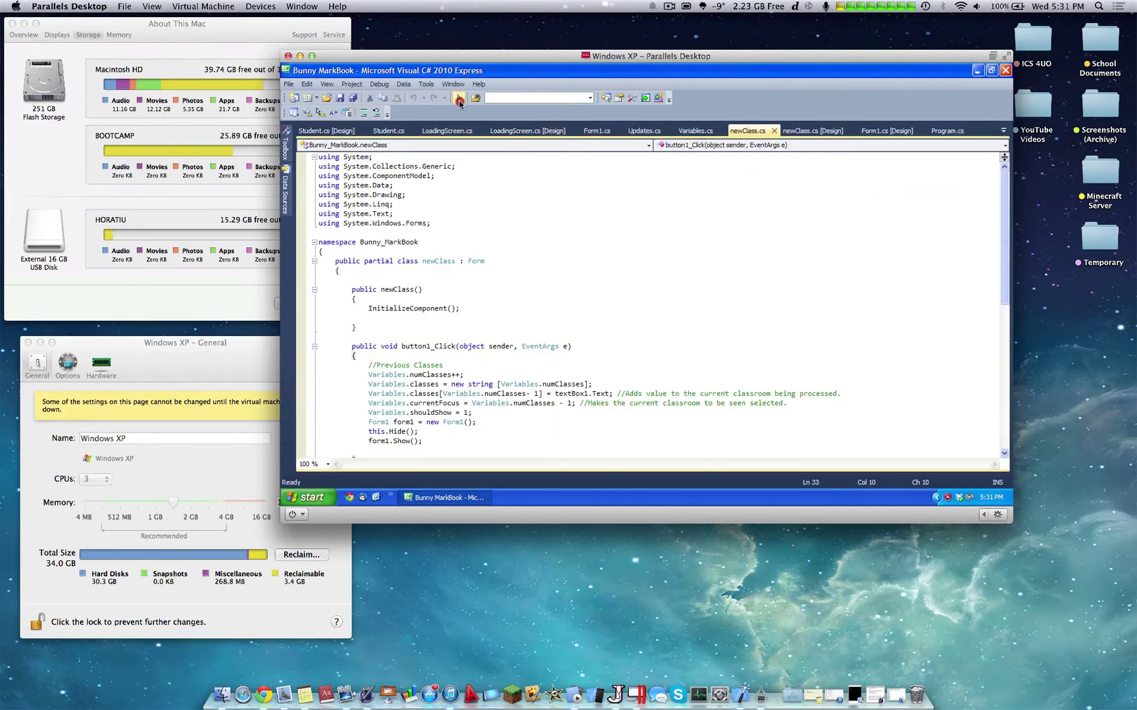
Run Bunny MarkBook, dismiss the welcome message and enter a user name to log in
left_click(459, 98)
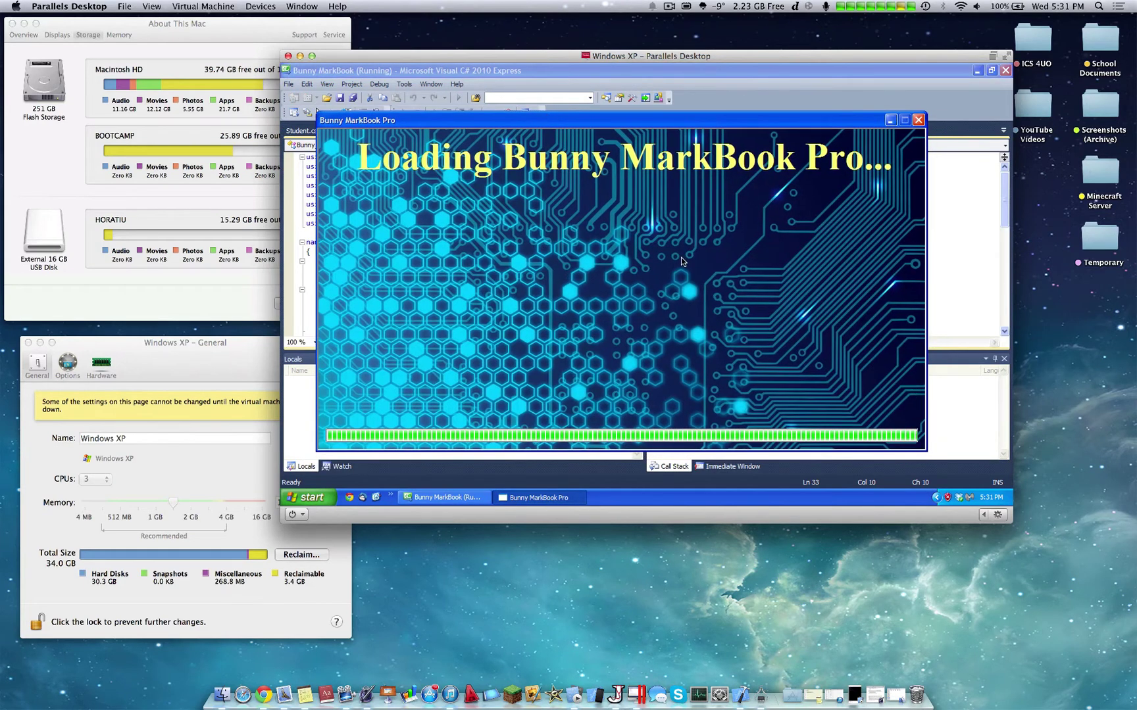
key("Return")
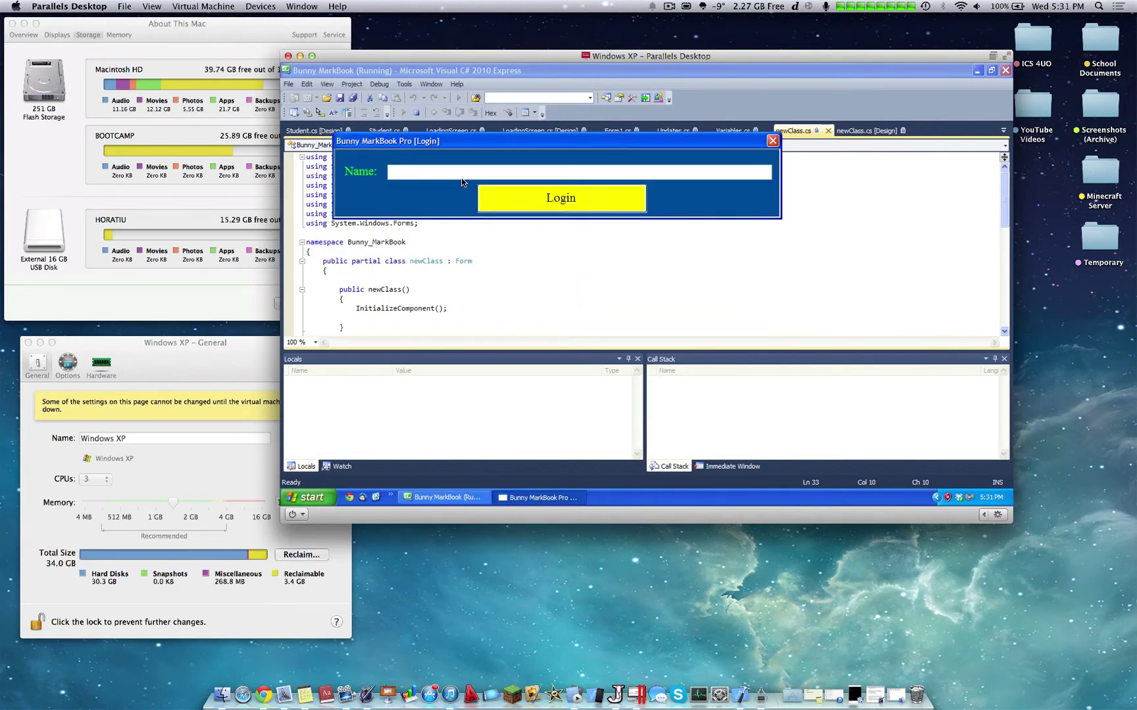
type("Ora")
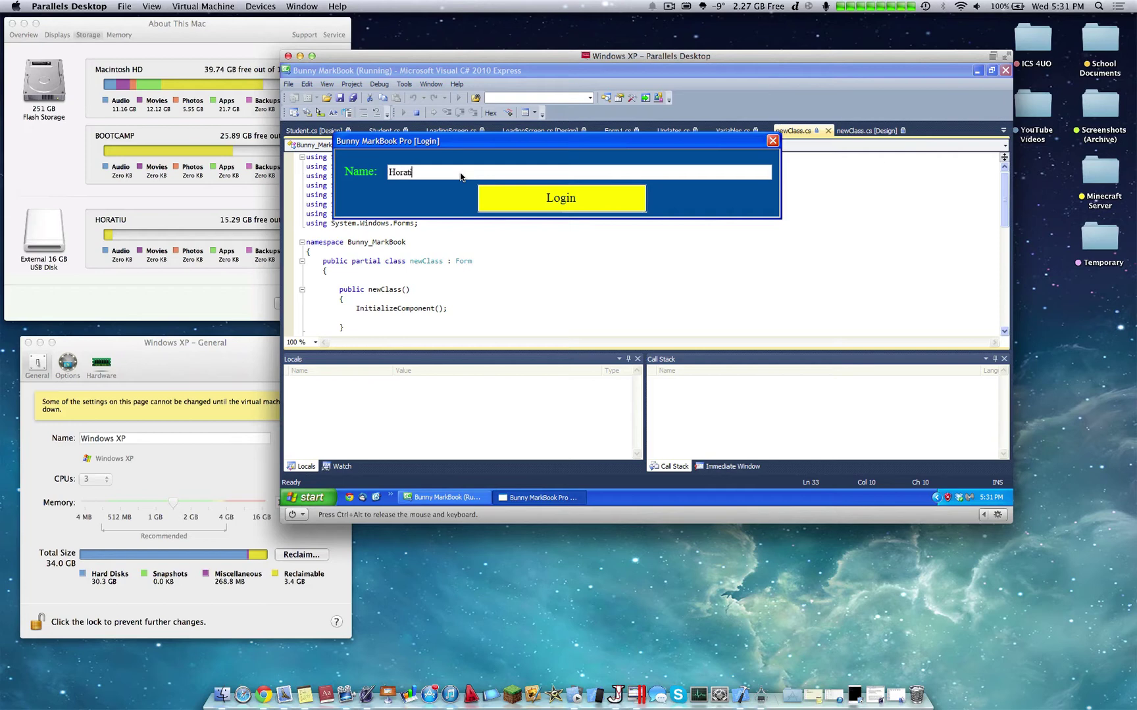
type("tiu")
Log in to Bunny MarkBook Pro and switch the virtual machine to a different view mode
left_click(556, 192)
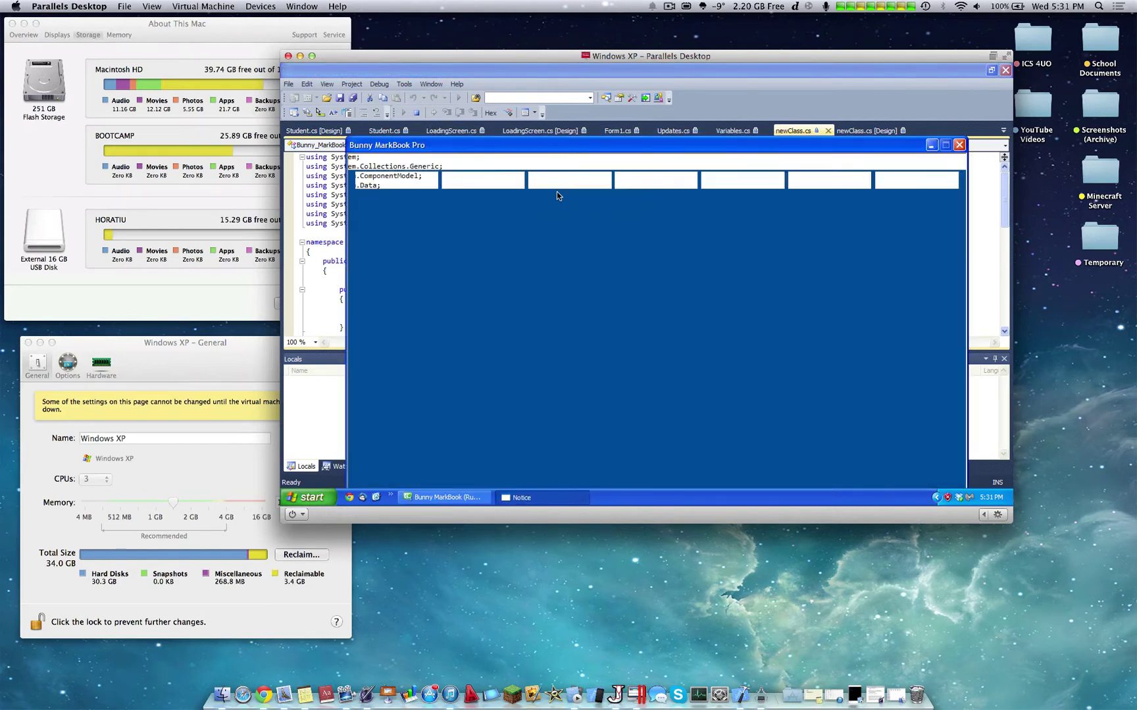
left_click(198, 9)
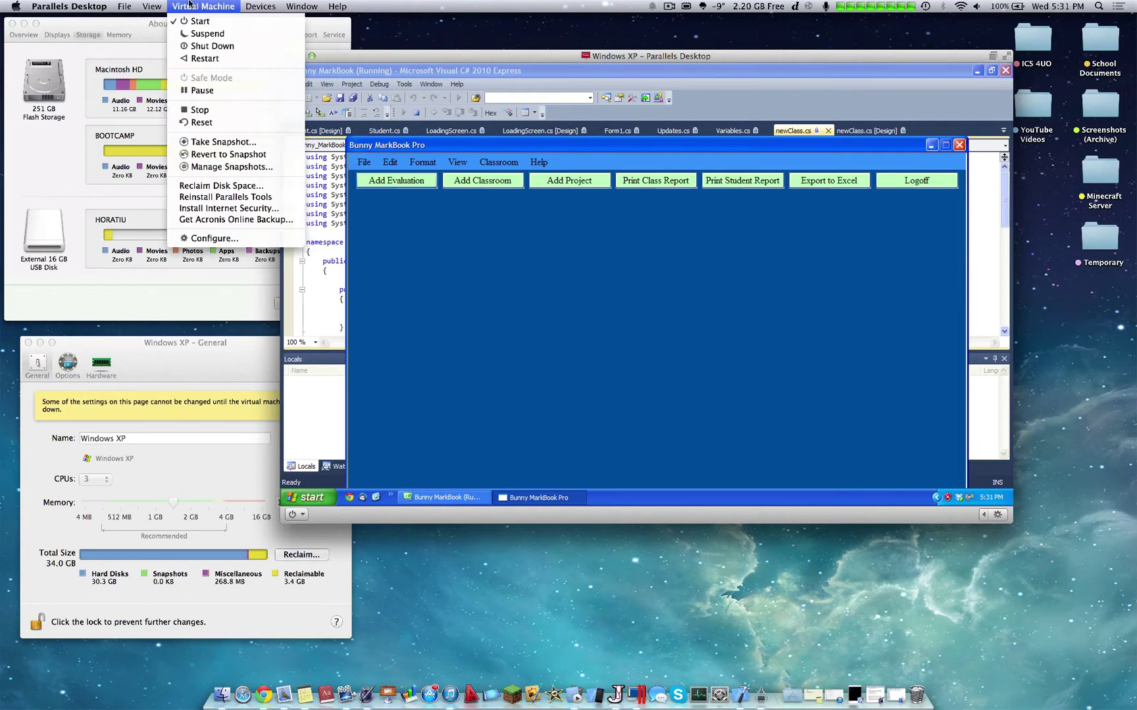
mouse_move(158, 7)
left_click(169, 42)
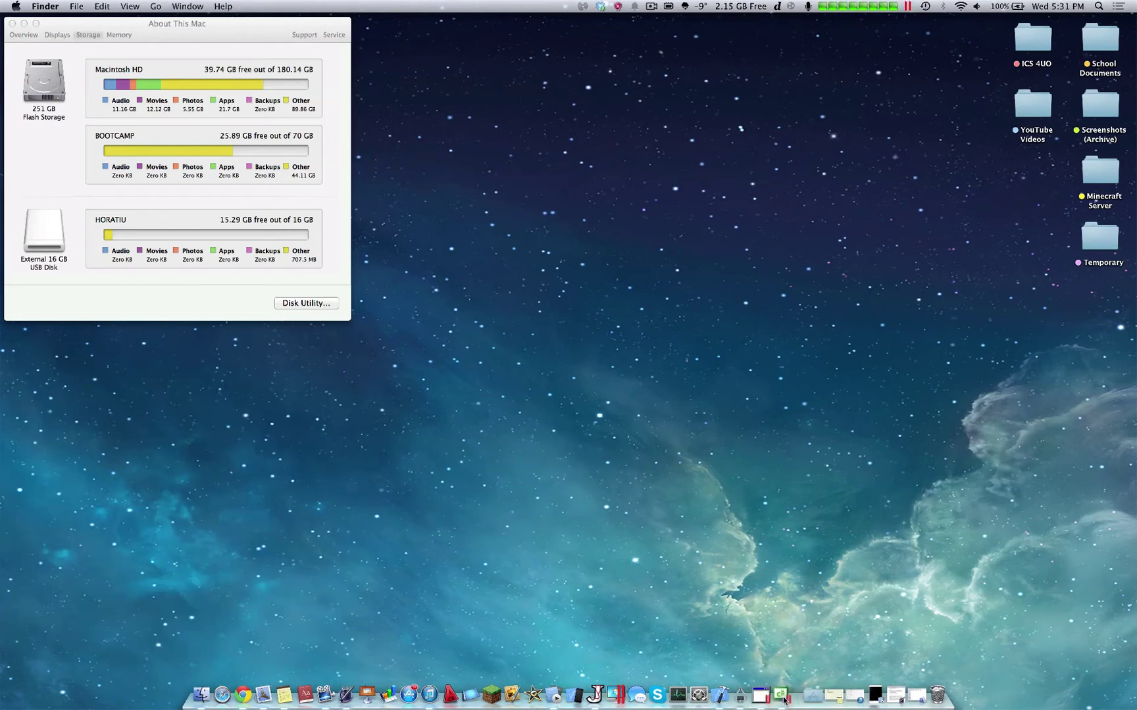
Bring the Visual C# IDE forward, restore it from full screen and move it down-right
left_click(782, 696)
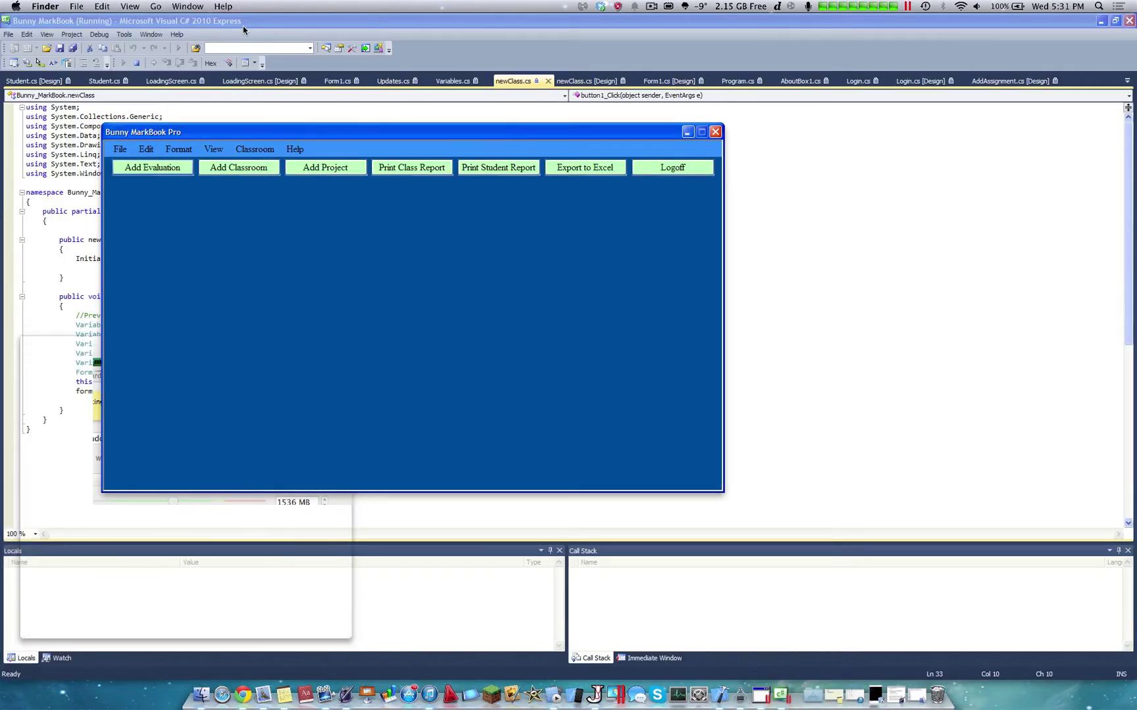
left_click(267, 32)
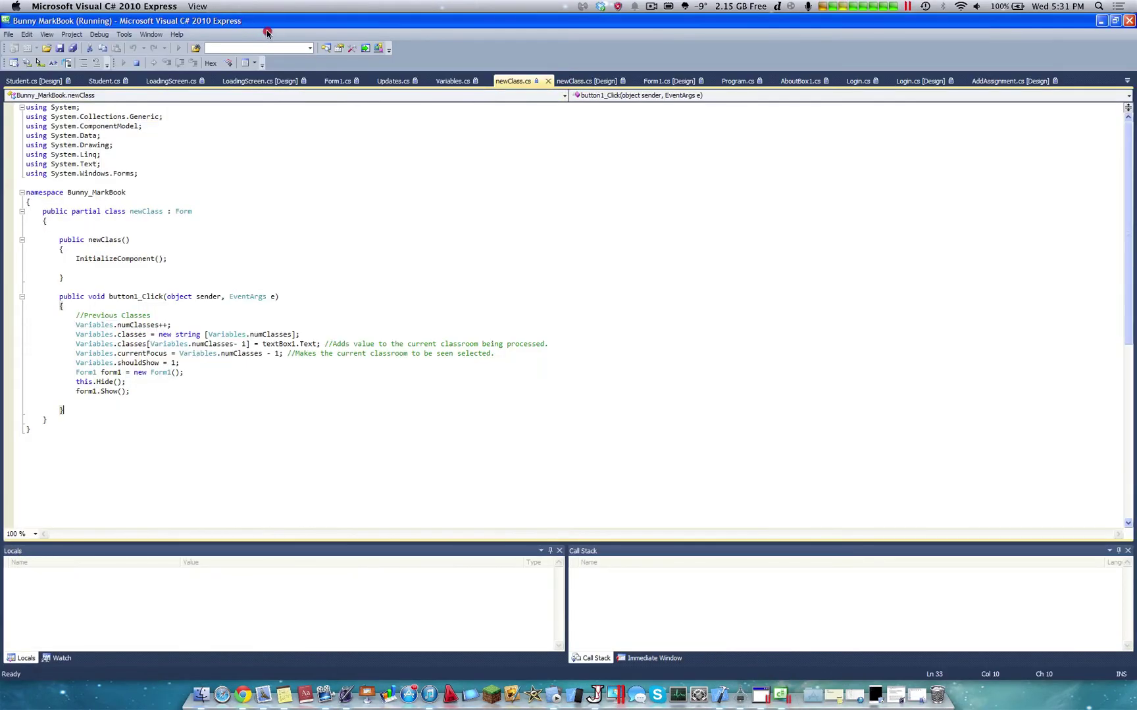
left_click(1116, 22)
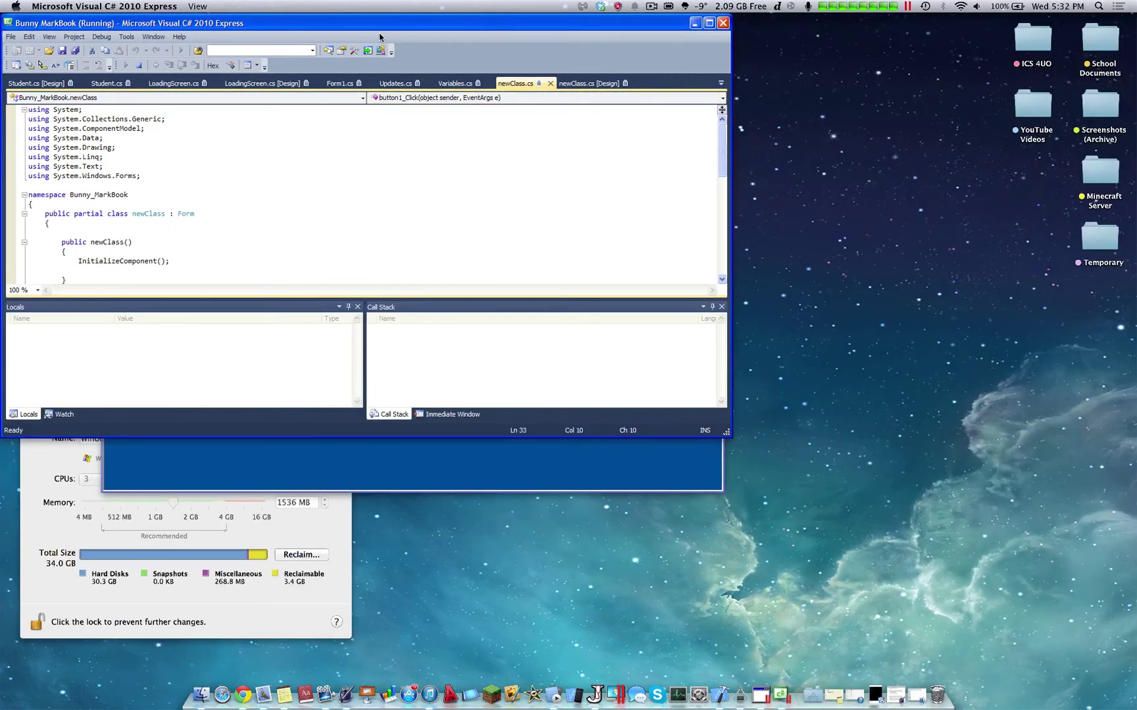
left_click_drag(373, 28, 649, 184)
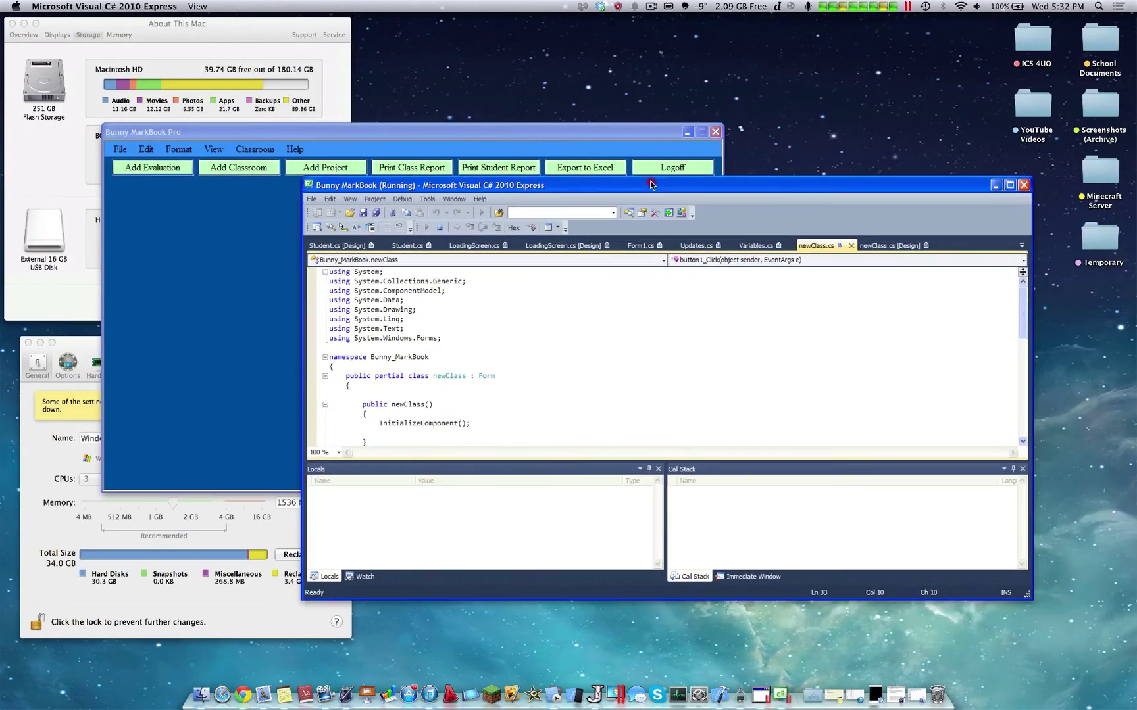
Open and close the Add Evaluation form in Bunny MarkBook Pro, then quit the app
left_click(573, 138)
left_click(141, 166)
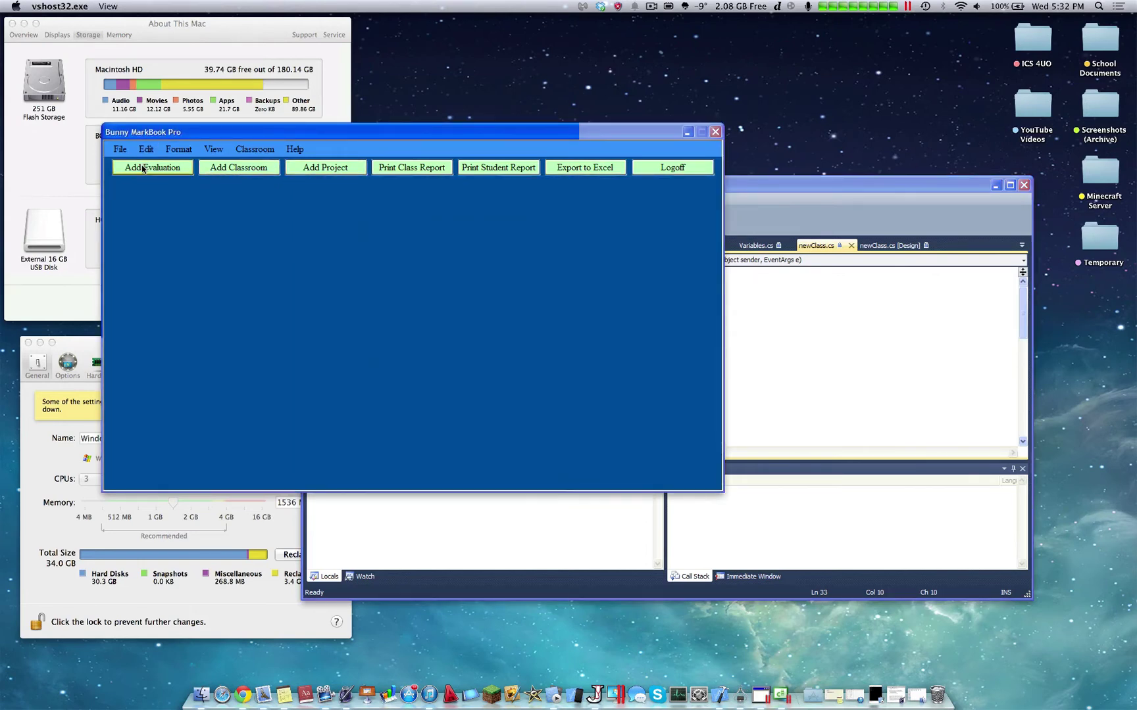
left_click(570, 125)
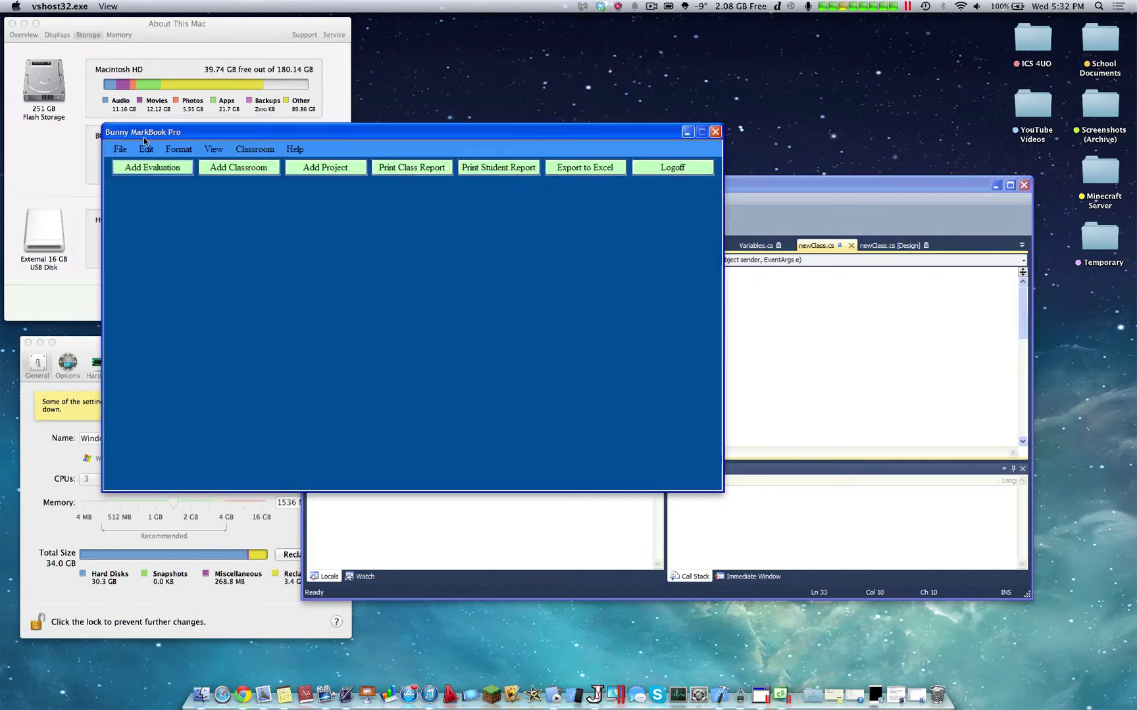
left_click(124, 152)
left_click(154, 241)
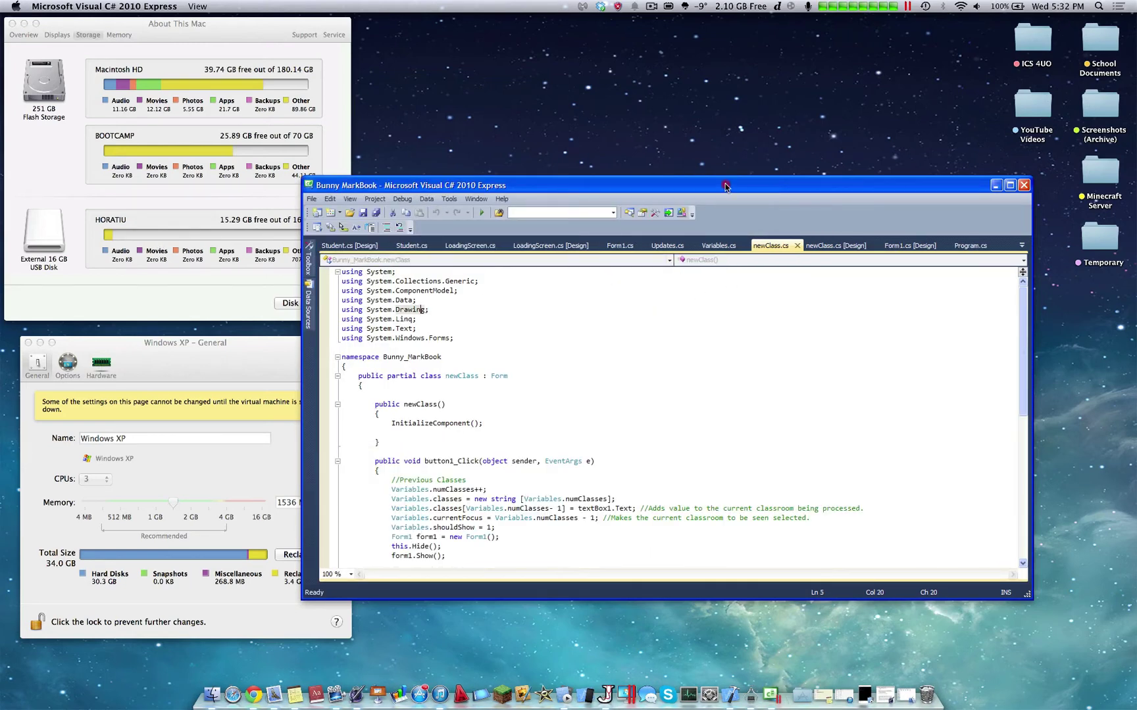
Browse the button1_Click code, Updates.cs, Variables.cs and the loading screen form's design view
left_click_drag(725, 186, 667, 185)
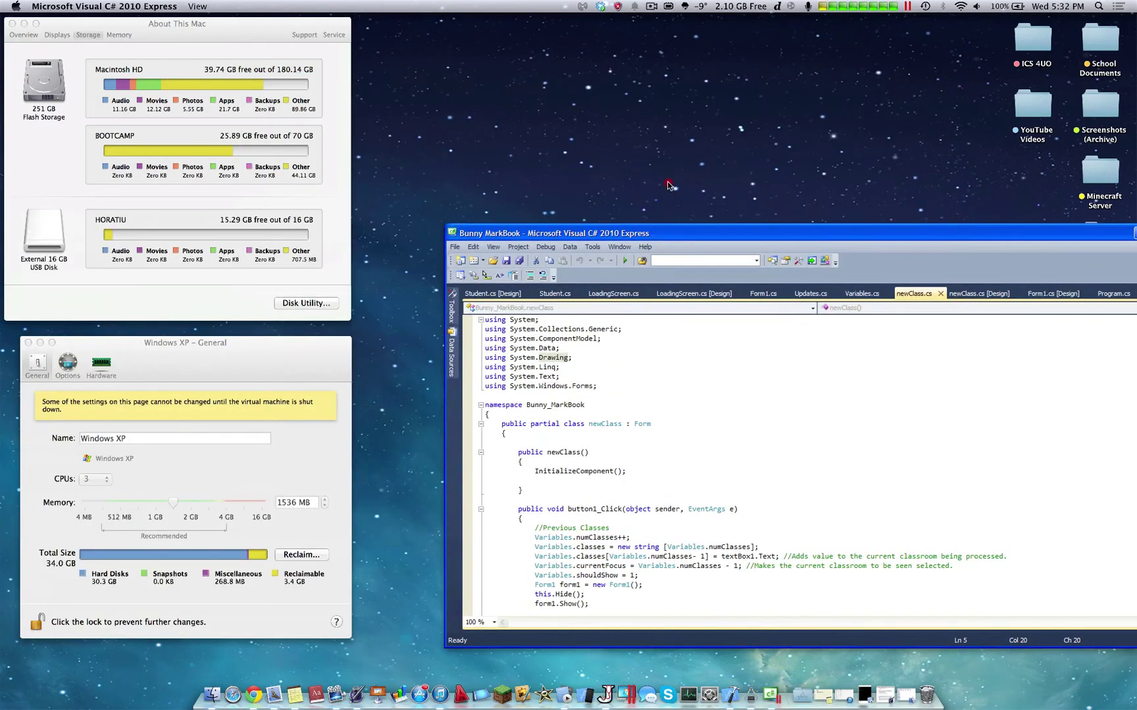
left_click(664, 459)
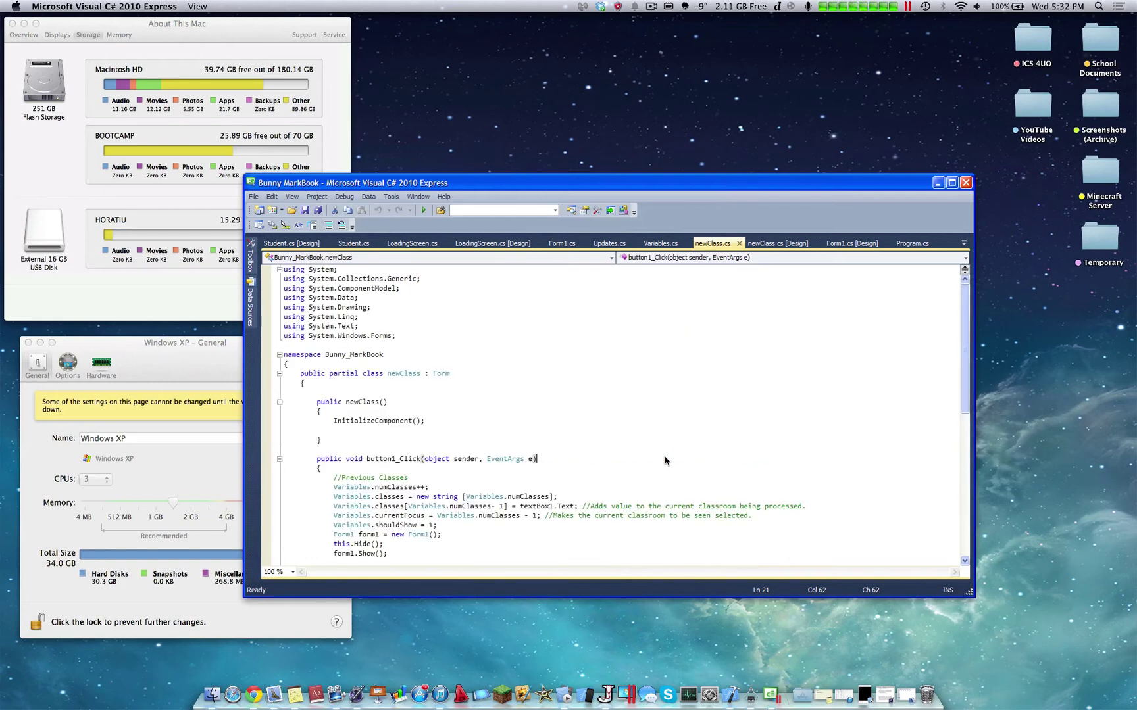
left_click(609, 243)
left_click(660, 243)
left_click(490, 244)
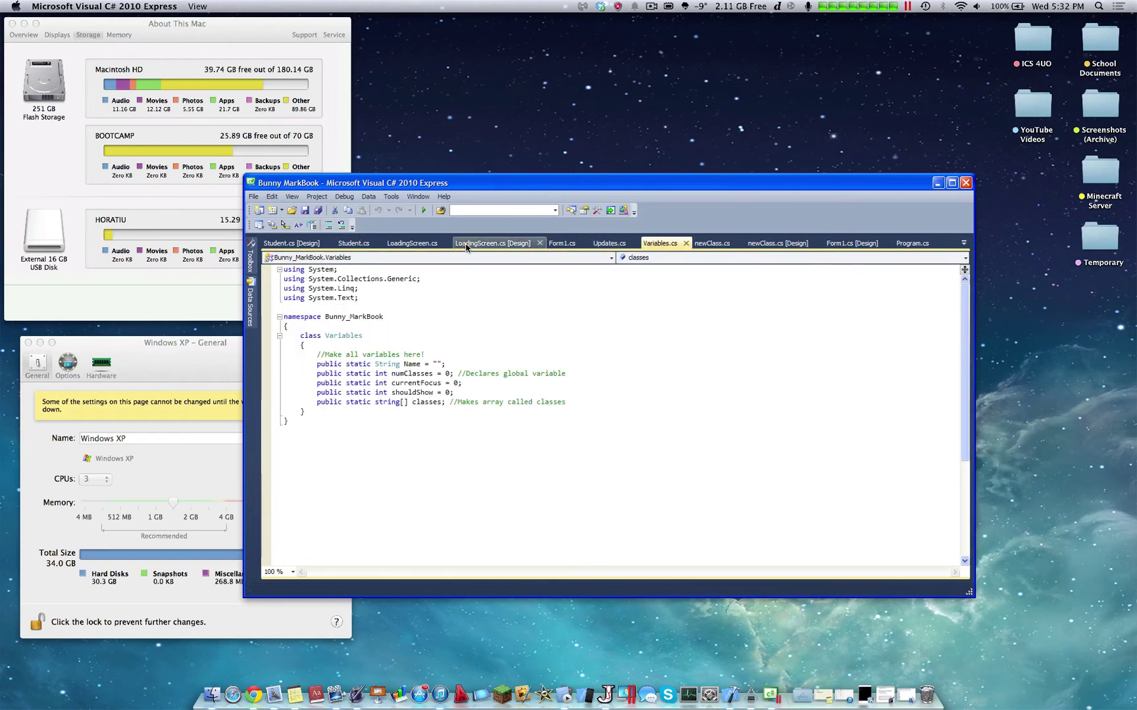
Exit Visual C# 2010 Express and bring up the Windows XP Start menu
left_click(252, 198)
left_click(304, 404)
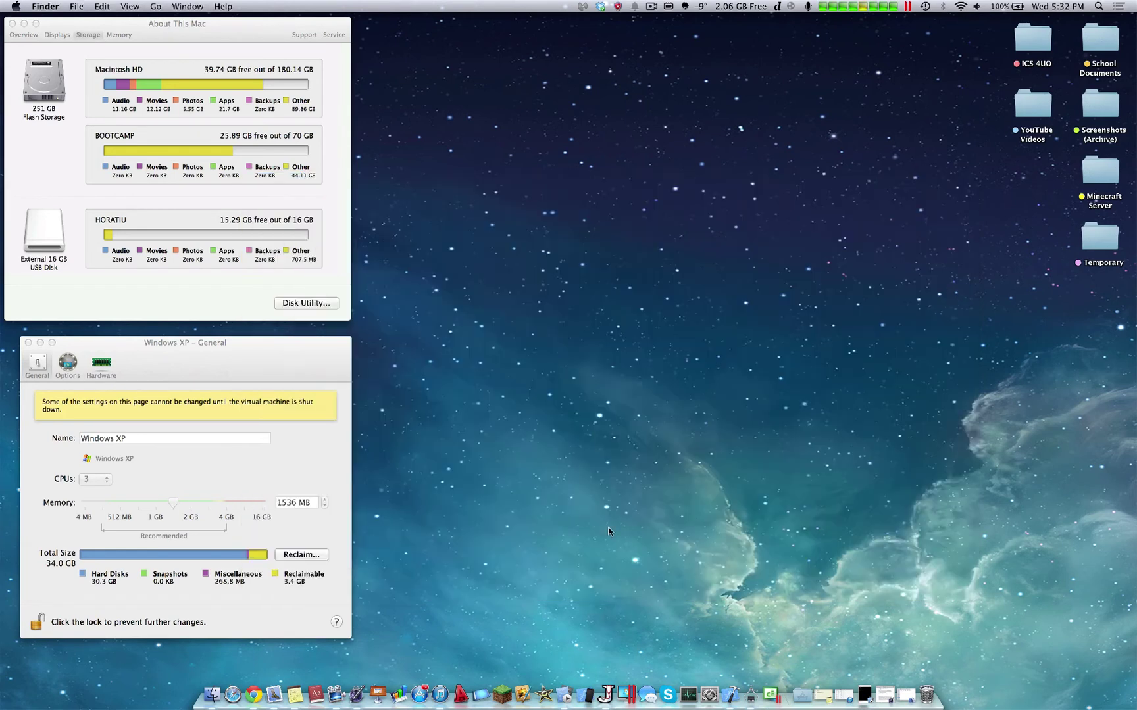
left_click(633, 688)
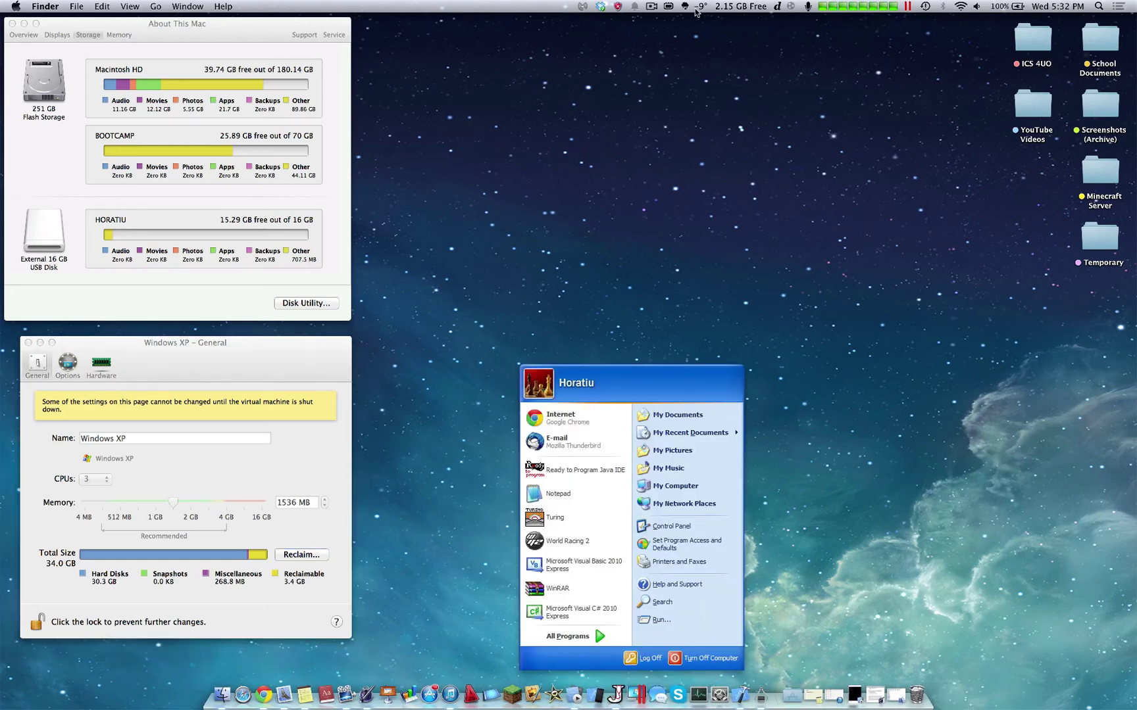
Turn off the Windows XP computer and dismiss the Parallels virtual machine list
left_click(702, 658)
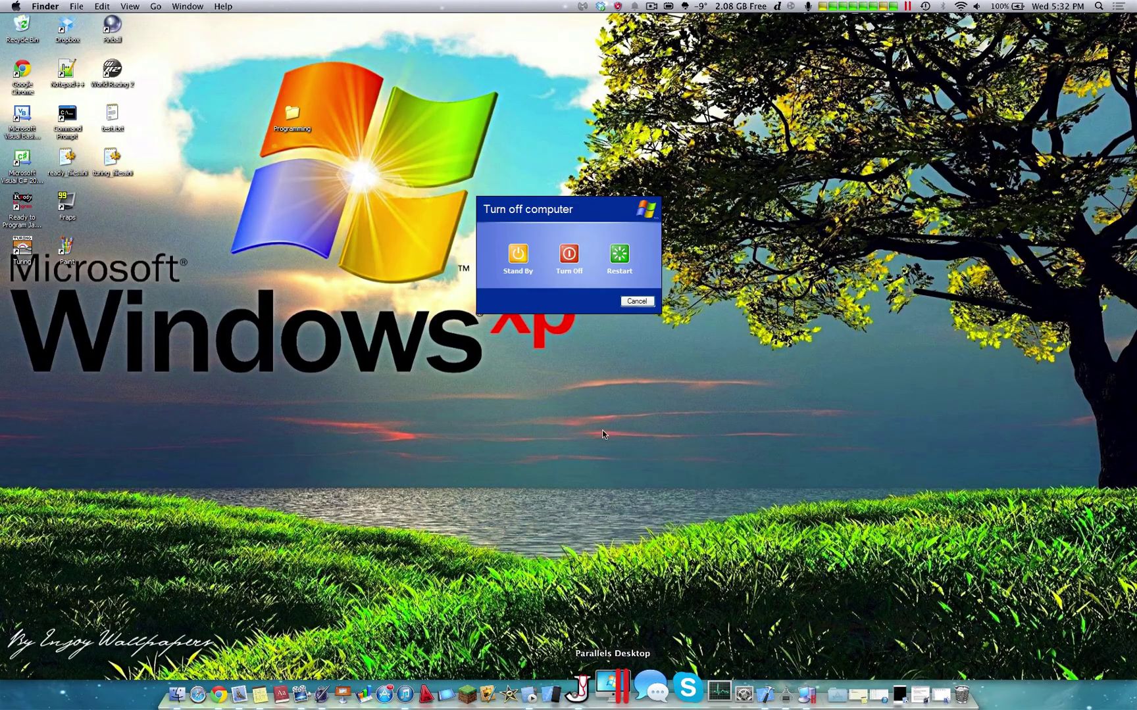
left_click(571, 256)
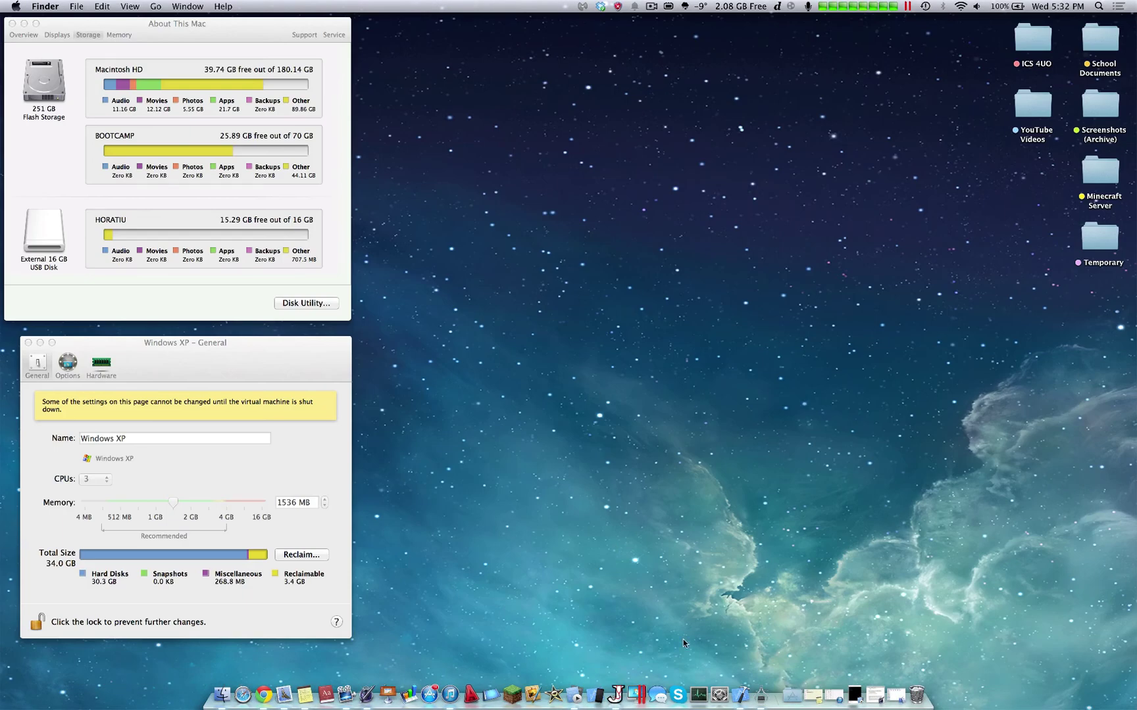
right_click(630, 699)
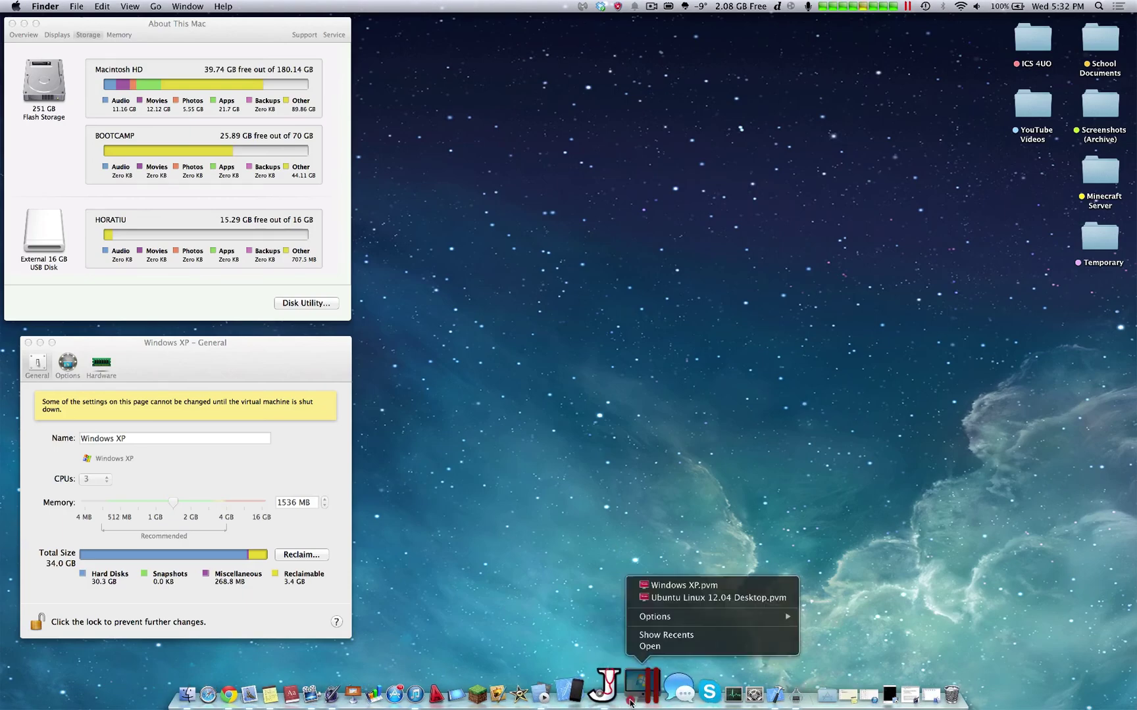
left_click(559, 566)
Close the Windows XP settings window and centre About This Mac on screen
left_click_drag(250, 360, 795, 253)
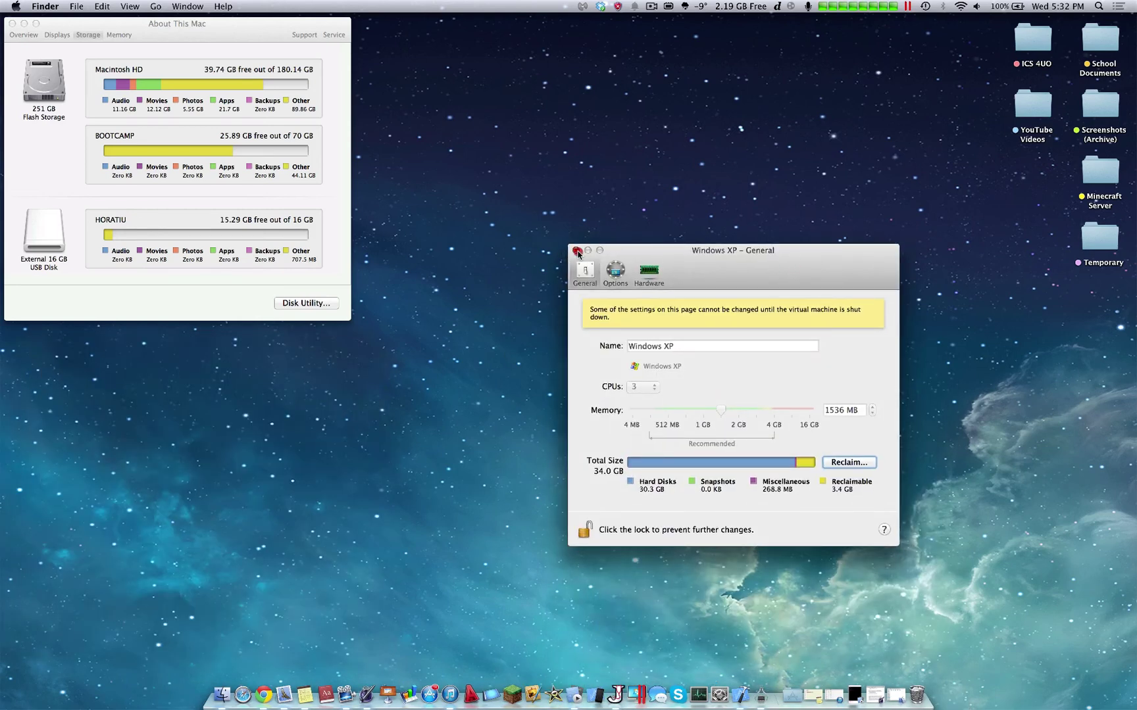
left_click(577, 253)
left_click_drag(278, 31, 726, 285)
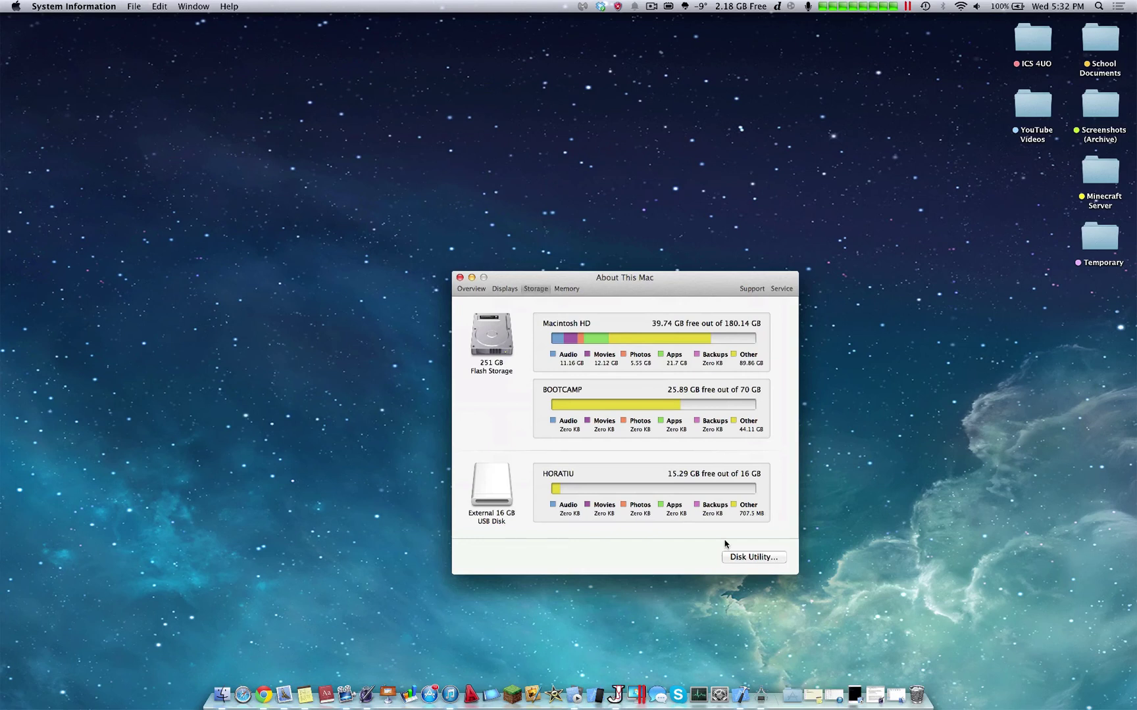
Turn off Windows XP from its Start menu and nudge About This Mac up and left
left_click(635, 701)
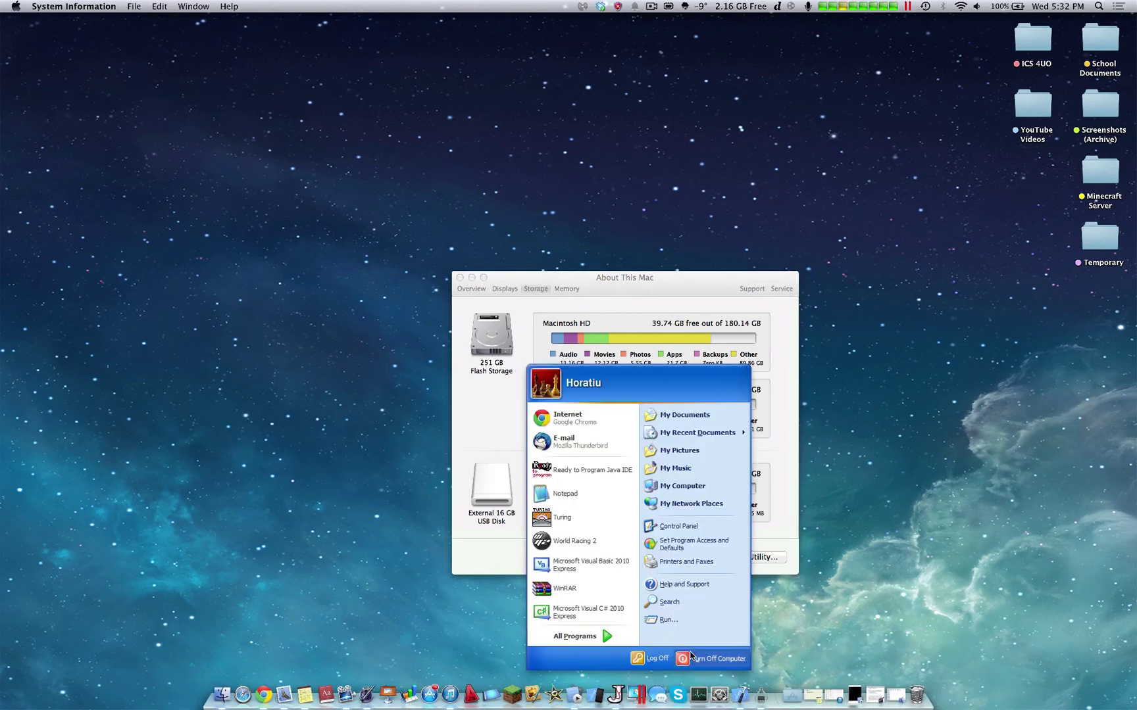
key("ctrl+super+f")
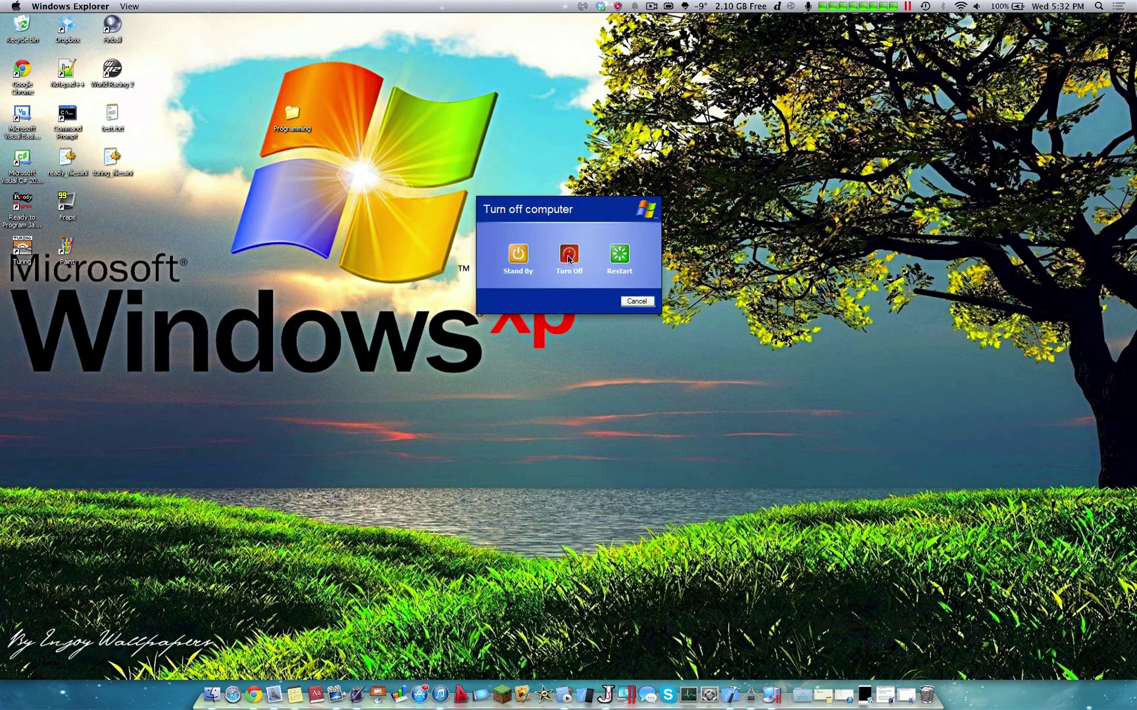
left_click(568, 254)
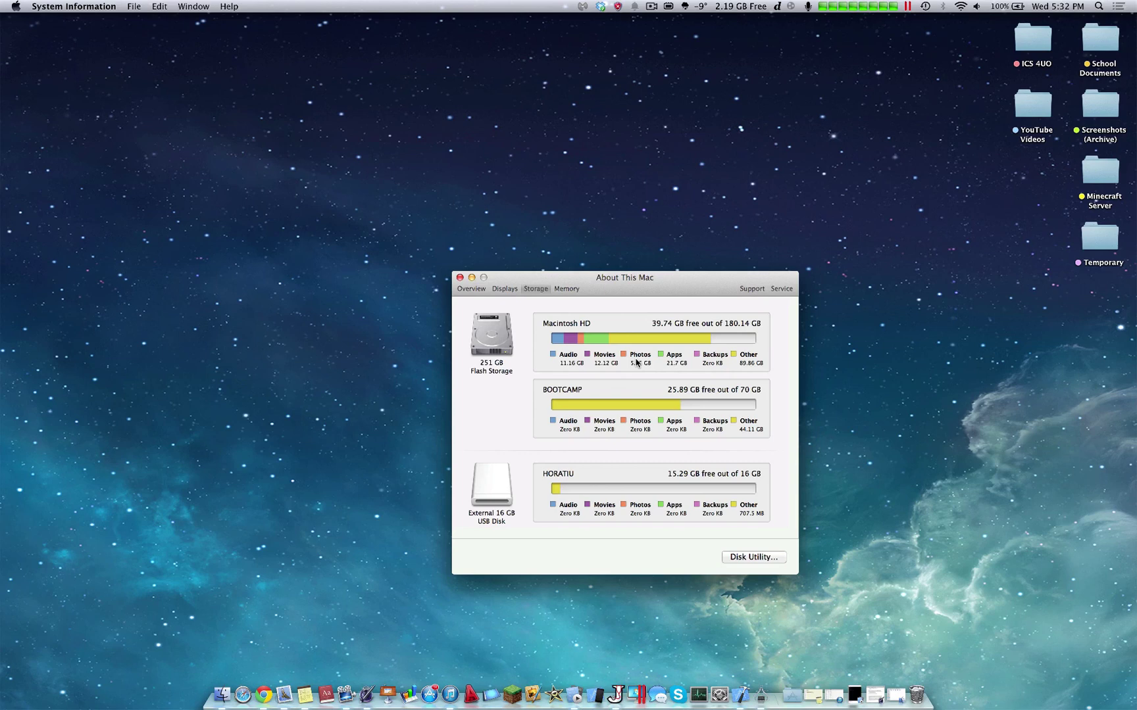
left_click_drag(672, 288, 672, 271)
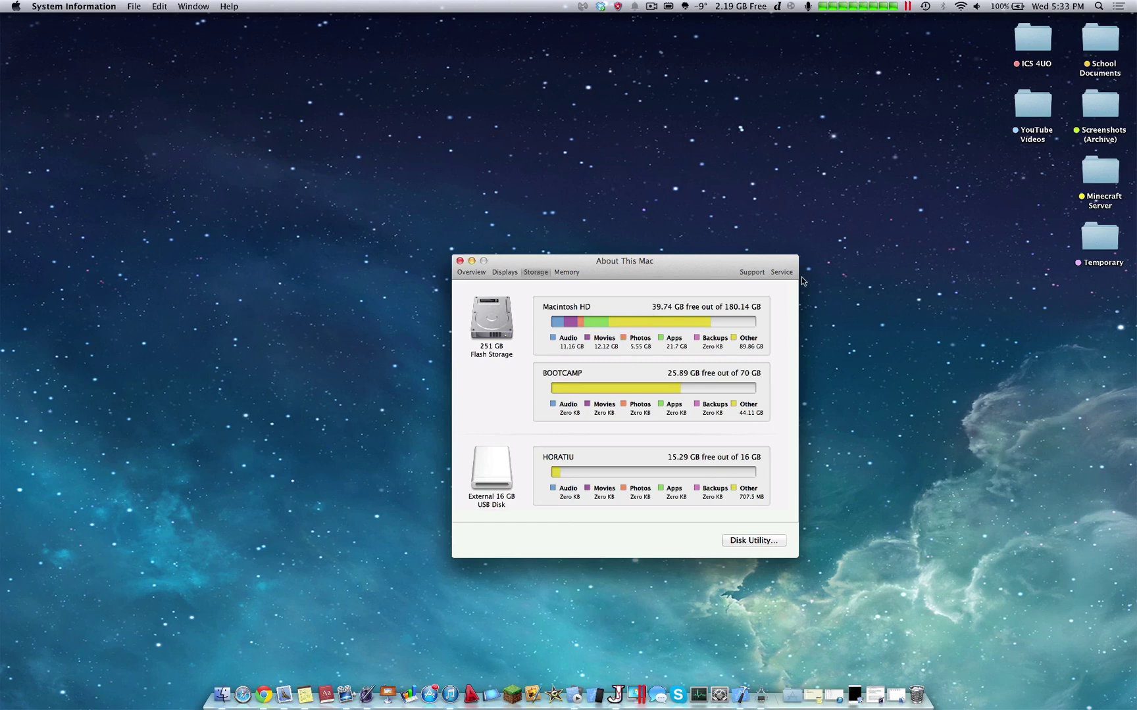
left_click_drag(690, 270, 608, 255)
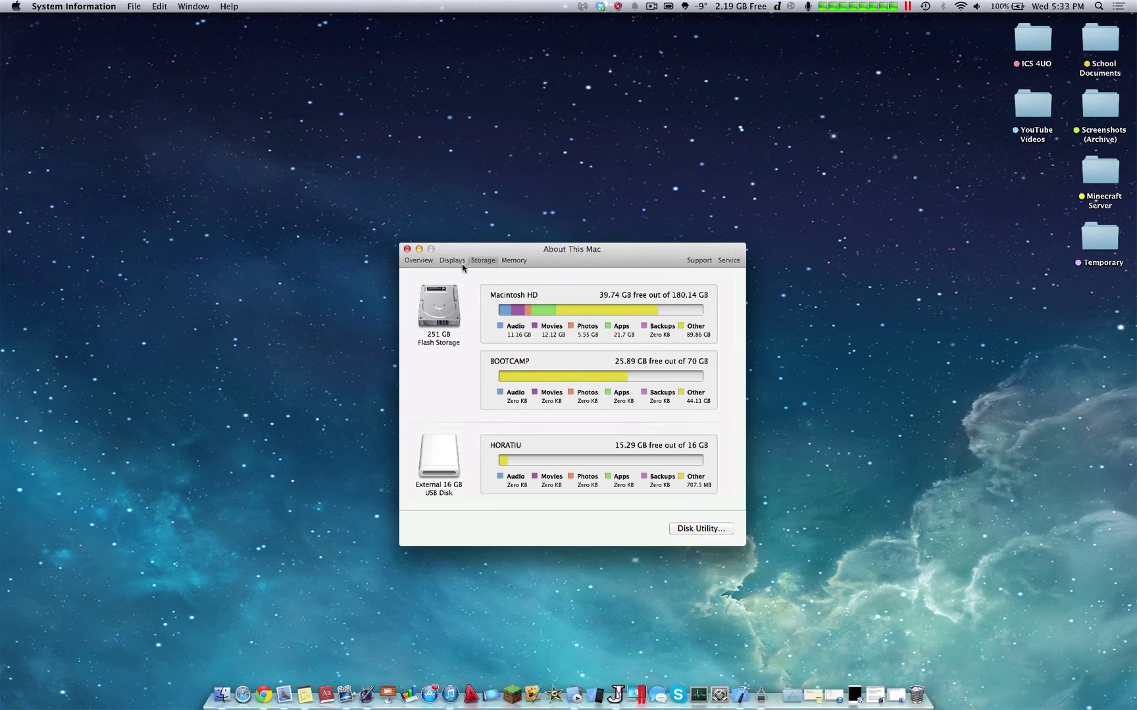
Close About This Mac, then glance at Mission Control and App Exposé before returning to the desktop
left_click(407, 249)
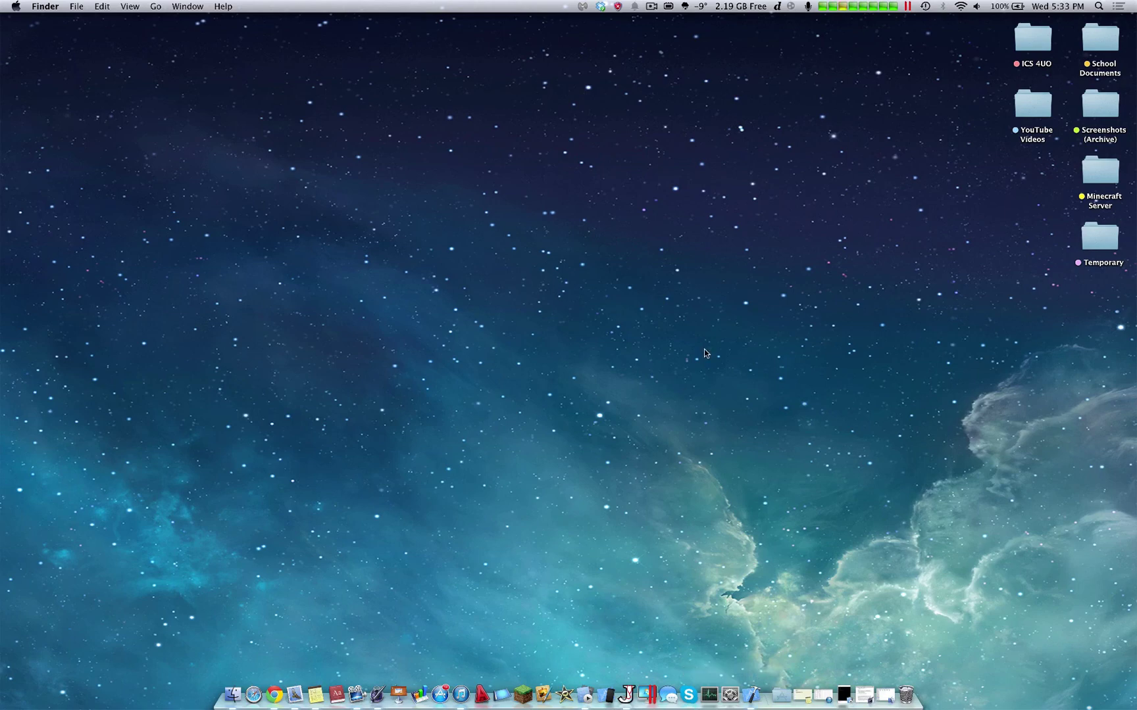
key("ctrl+Up")
key("ctrl+Up")
key("ctrl+Down")
key("ctrl+Down")
key("ctrl+Up")
key("ctrl+Up")
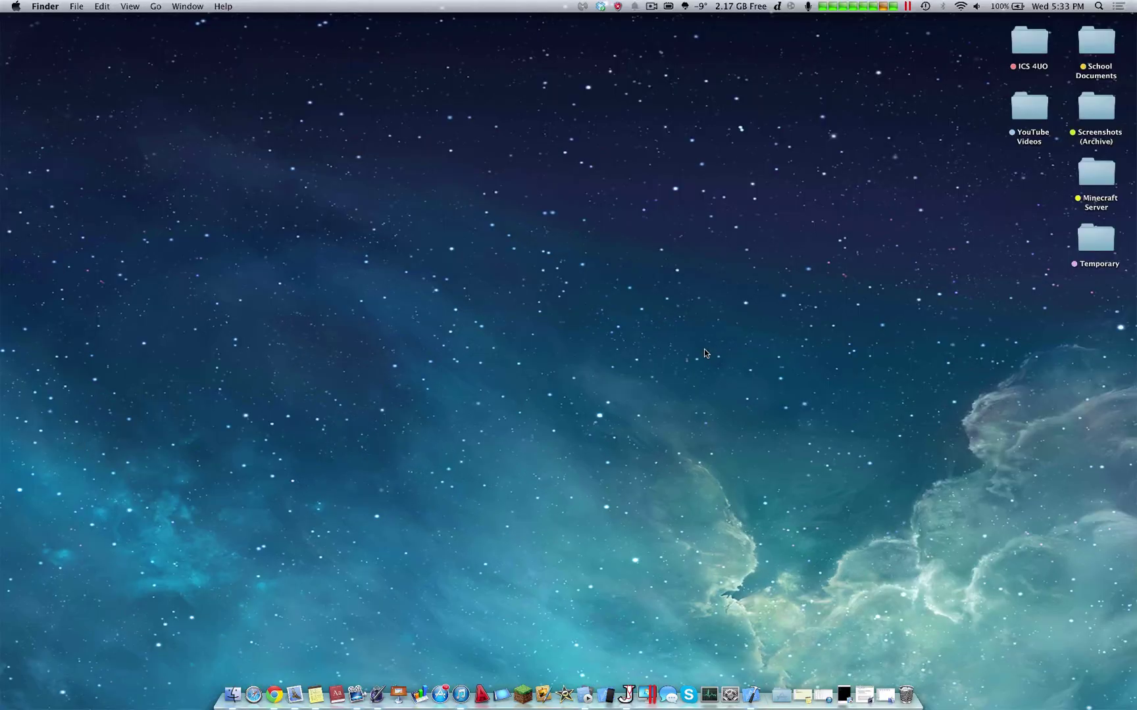